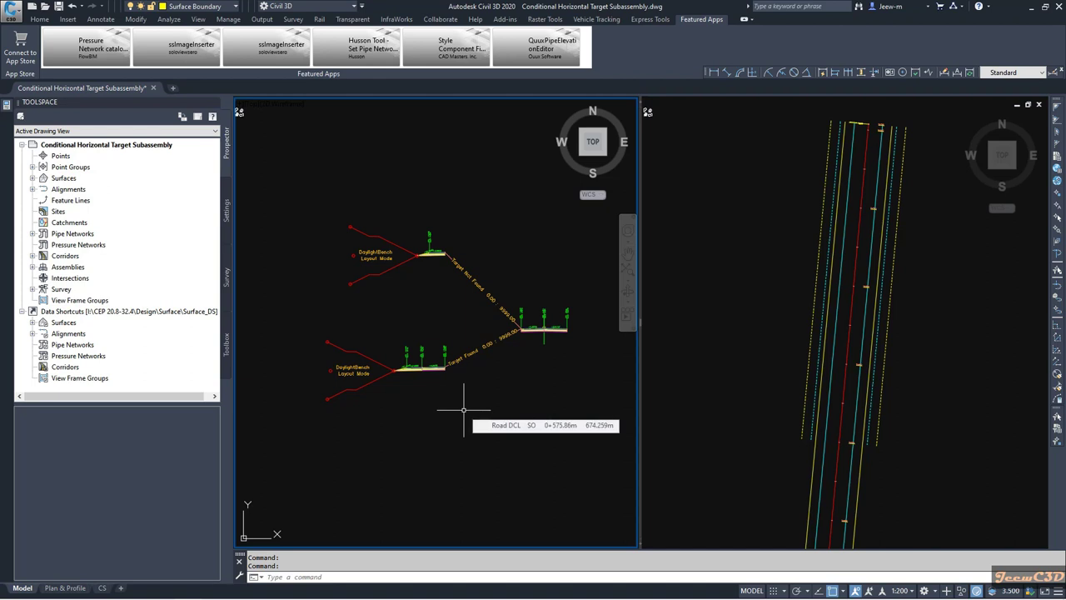
# Step: Examine the assembly's left-side conditional branches and the dashed additional-lane line beside the road in the plan view
pyautogui.moveTo(468, 421); pyautogui.dragTo(433, 408, button='middle')
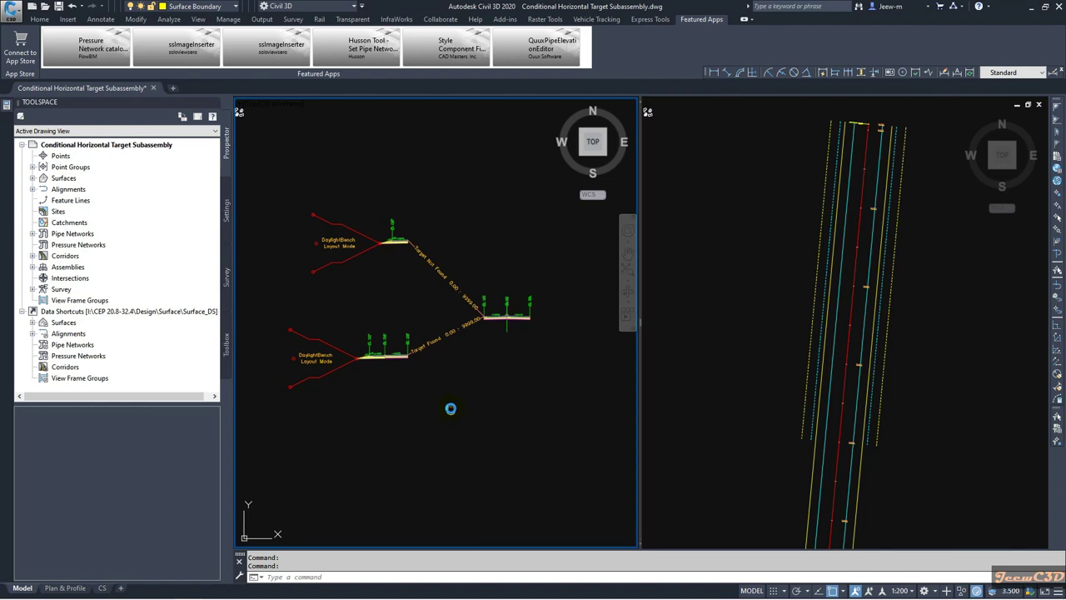
pyautogui.moveTo(448, 409); pyautogui.dragTo(456, 426, button='middle')
pyautogui.scroll(1, 466, 428)
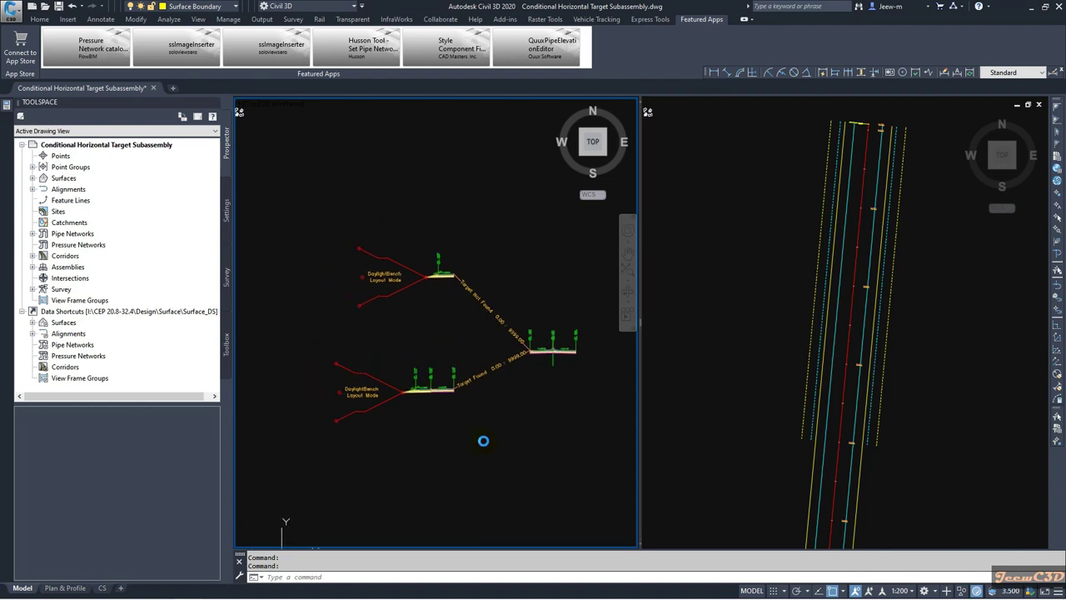
pyautogui.scroll(1, 462, 391)
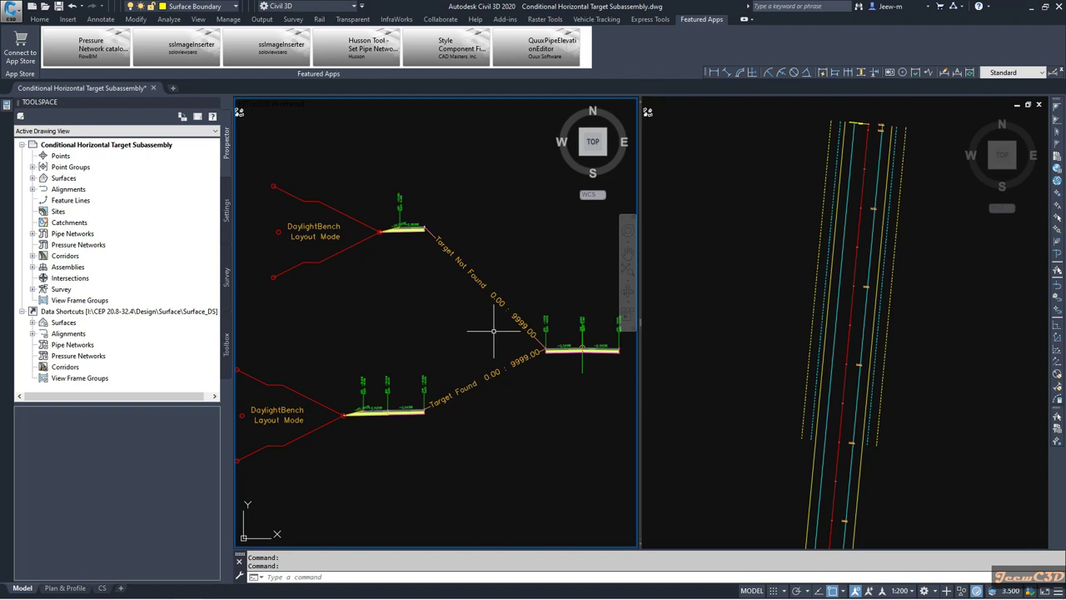
pyautogui.click(759, 396)
pyautogui.scroll(3, 782, 396)
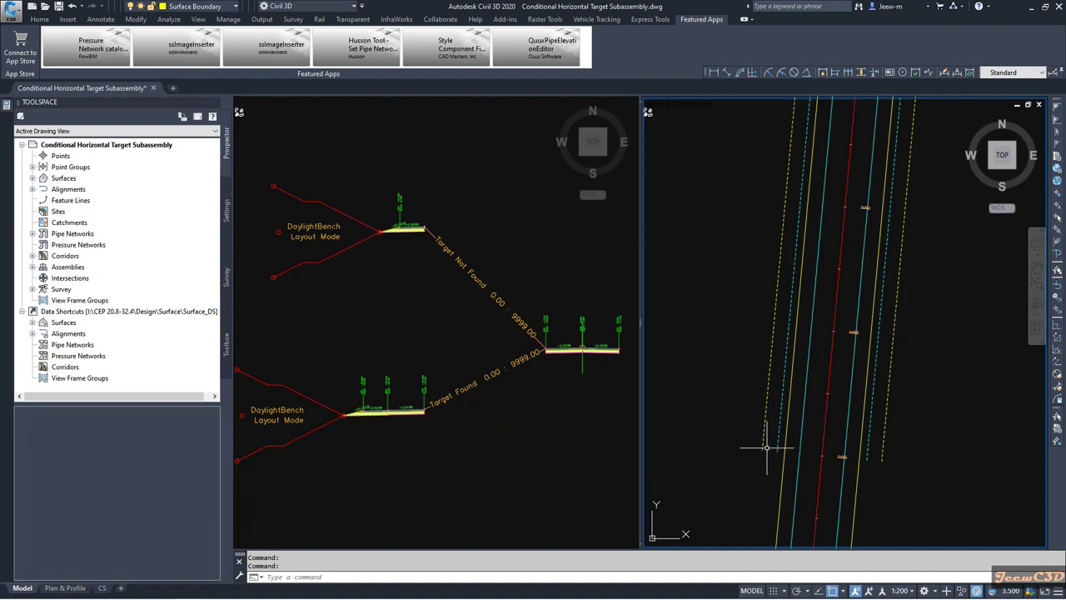
pyautogui.click(782, 391)
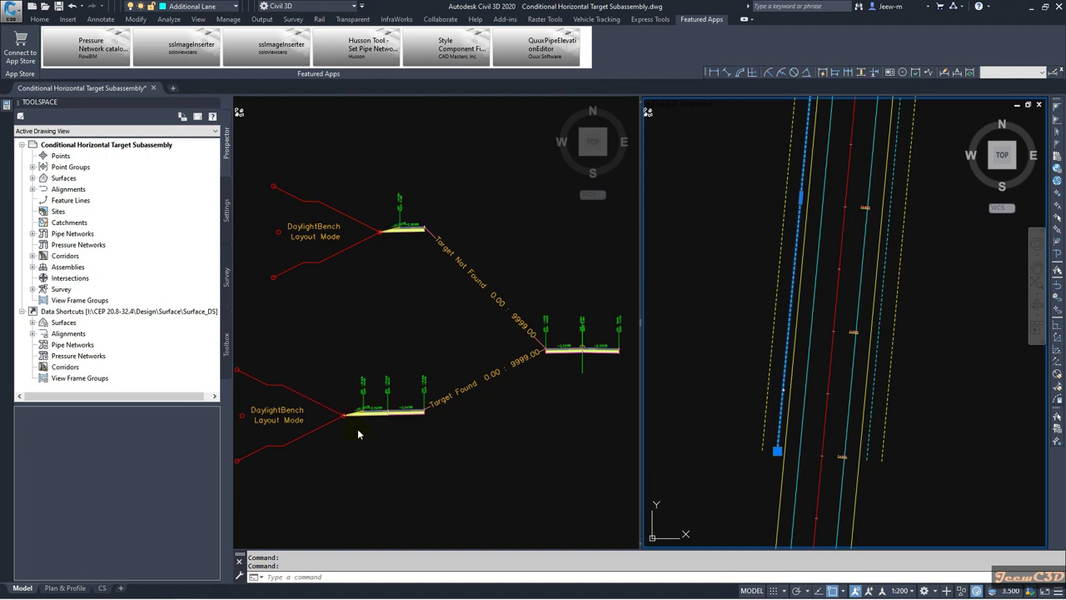
pyautogui.press('Escape')
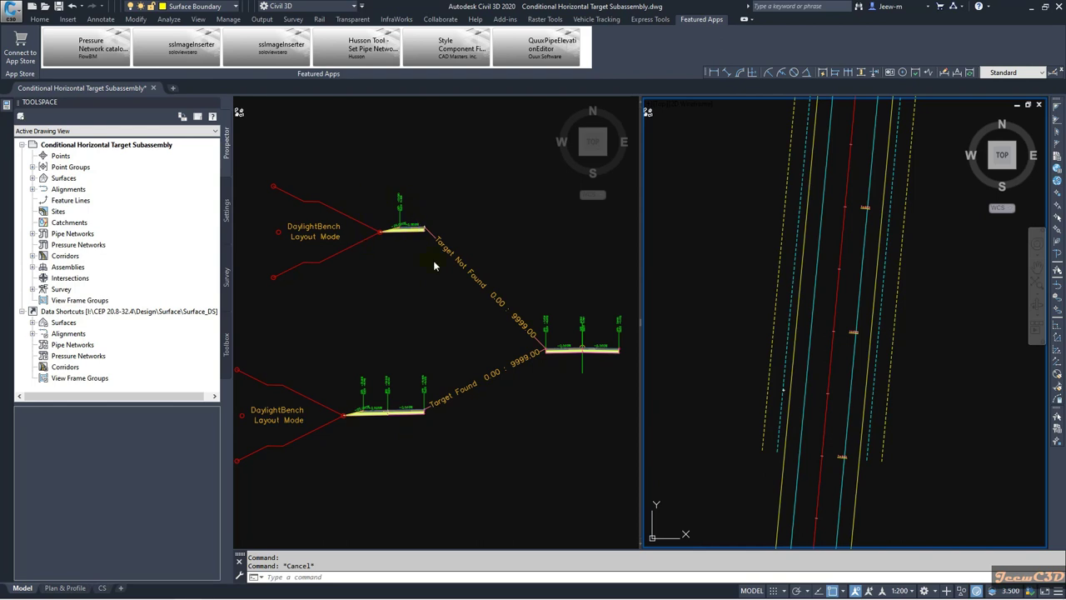
# Step: Inspect the left lane's outer edge and the Target Found and Target Not Found branches attached to it
pyautogui.click(558, 354)
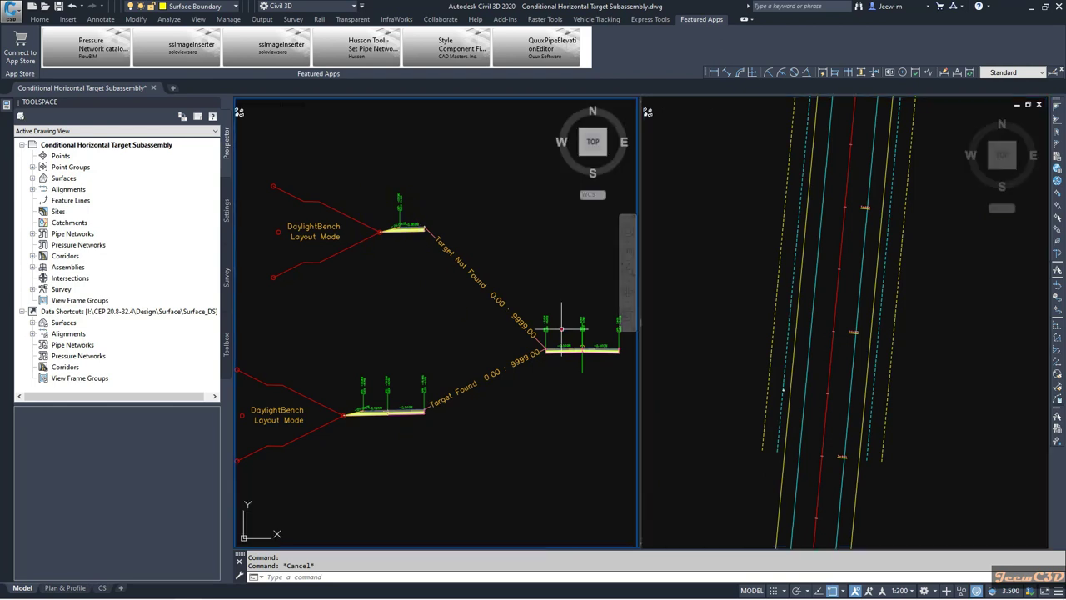
pyautogui.scroll(3, 500, 355)
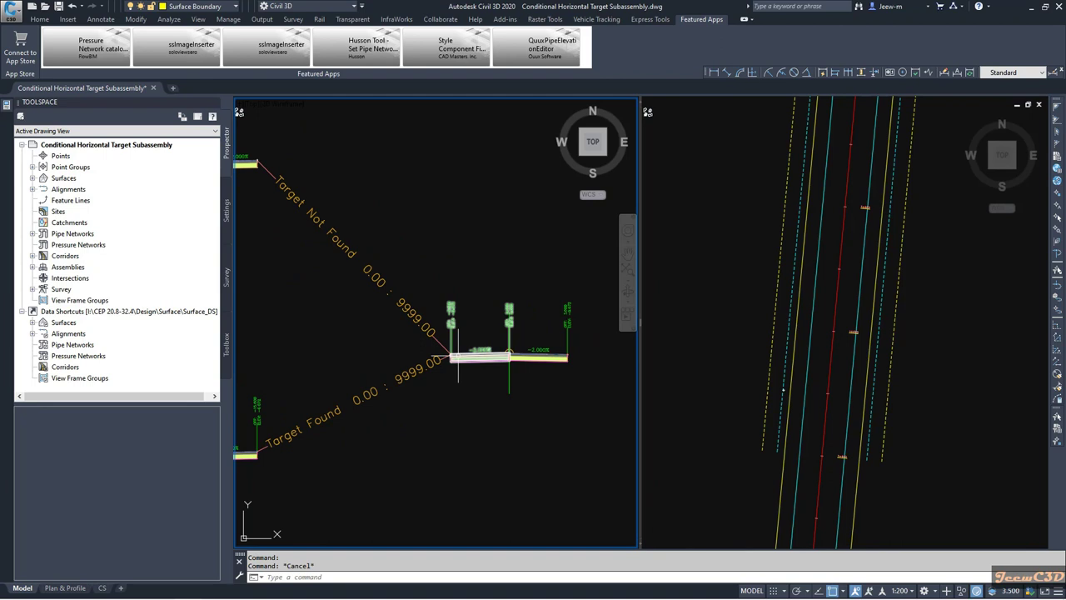
pyautogui.scroll(-2, 458, 358)
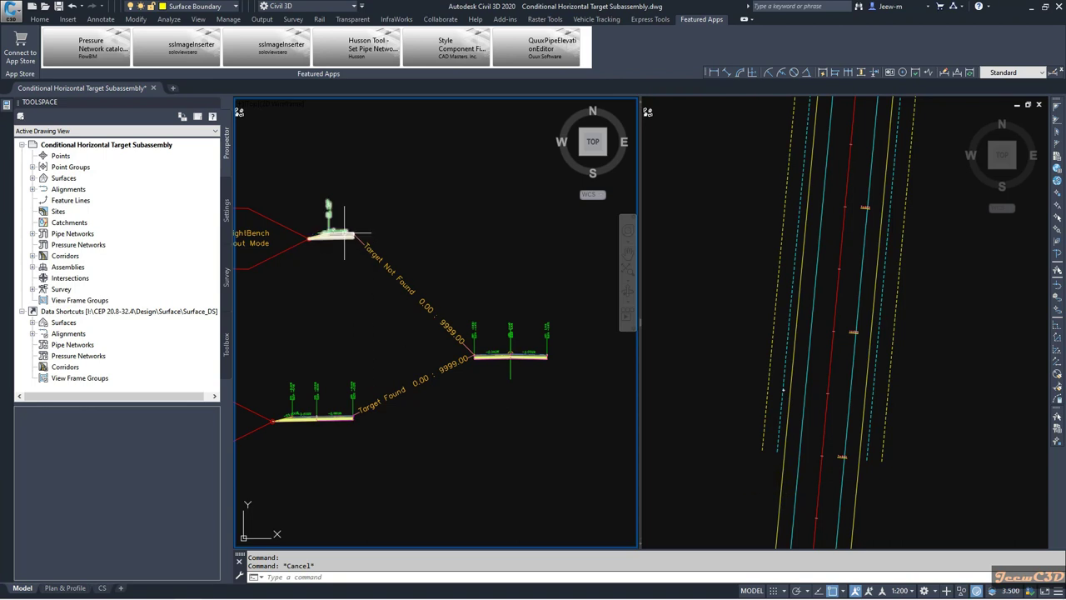
pyautogui.scroll(-5, 359, 300)
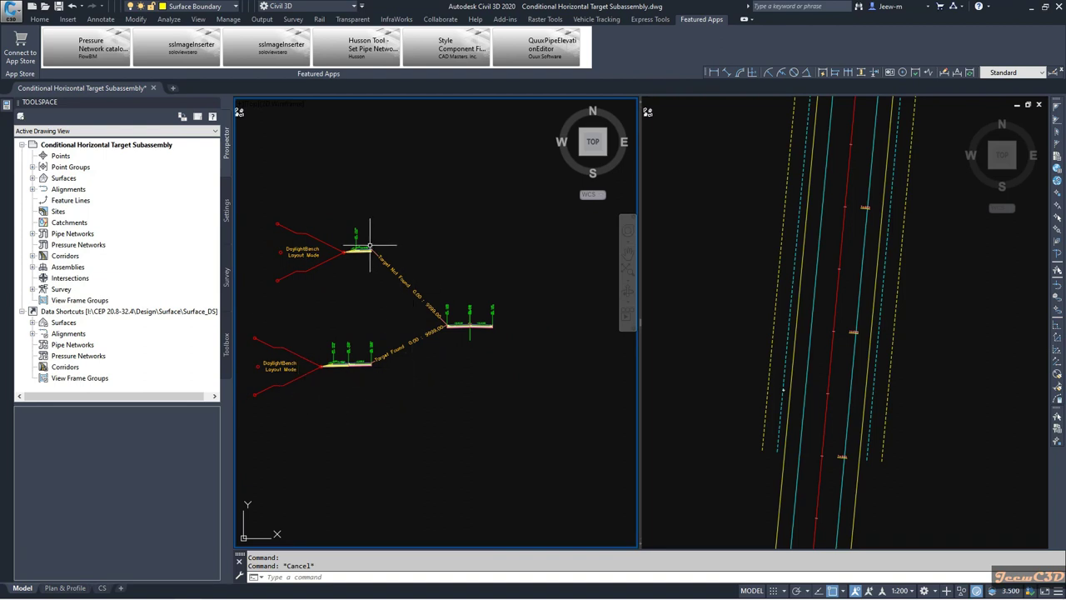
pyautogui.scroll(4, 374, 319)
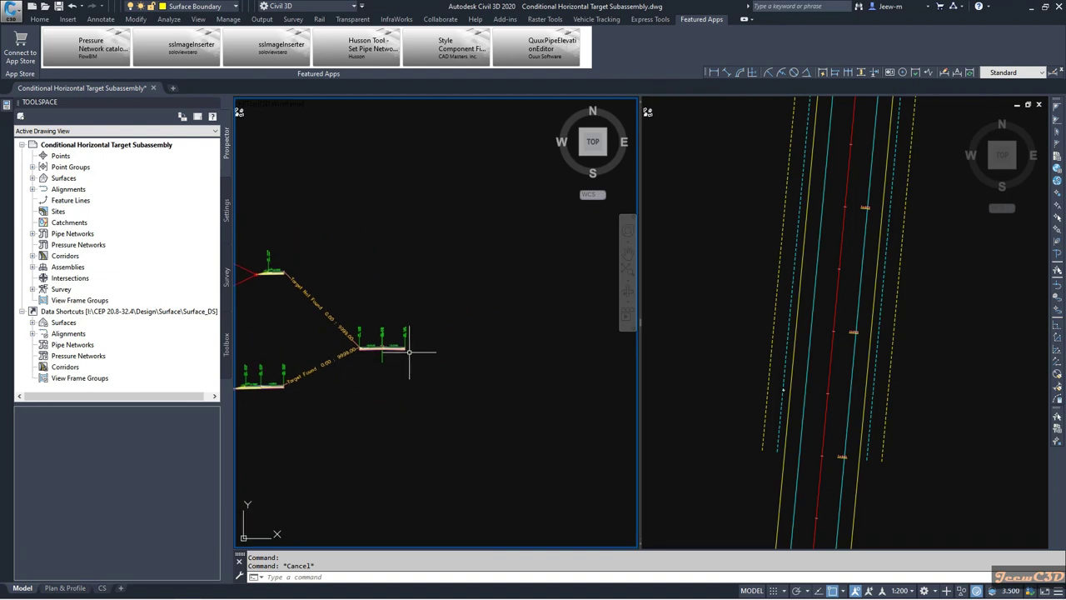
pyautogui.scroll(-4, 428, 375)
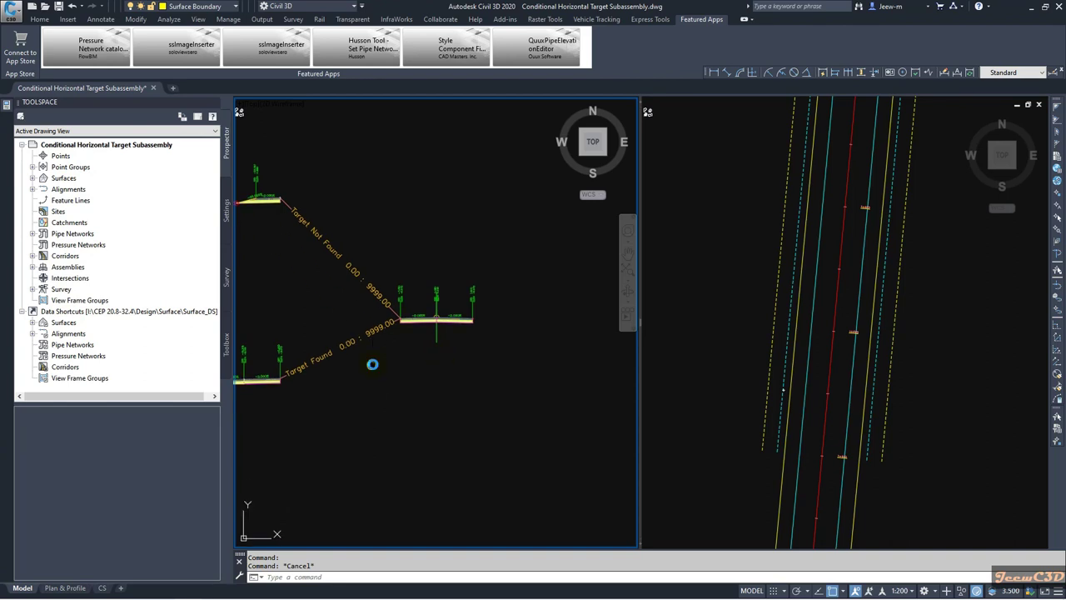
pyautogui.scroll(3, 408, 371)
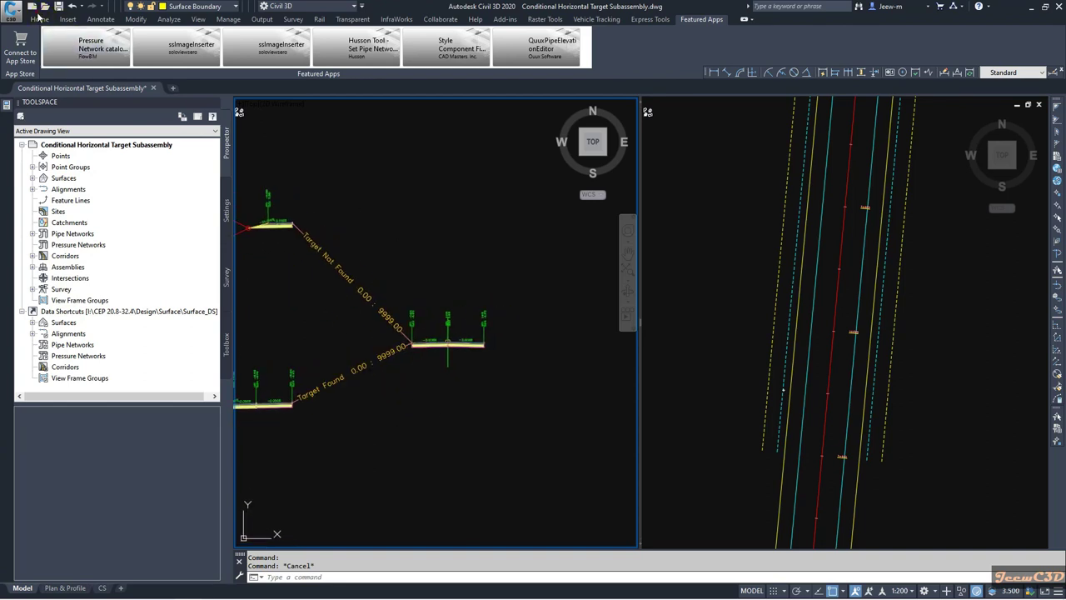
# Step: Attach a ConditionalHorizontalTarget subassembly from the Imperial conditional set to the right lane's outer top marker
pyautogui.click(39, 19)
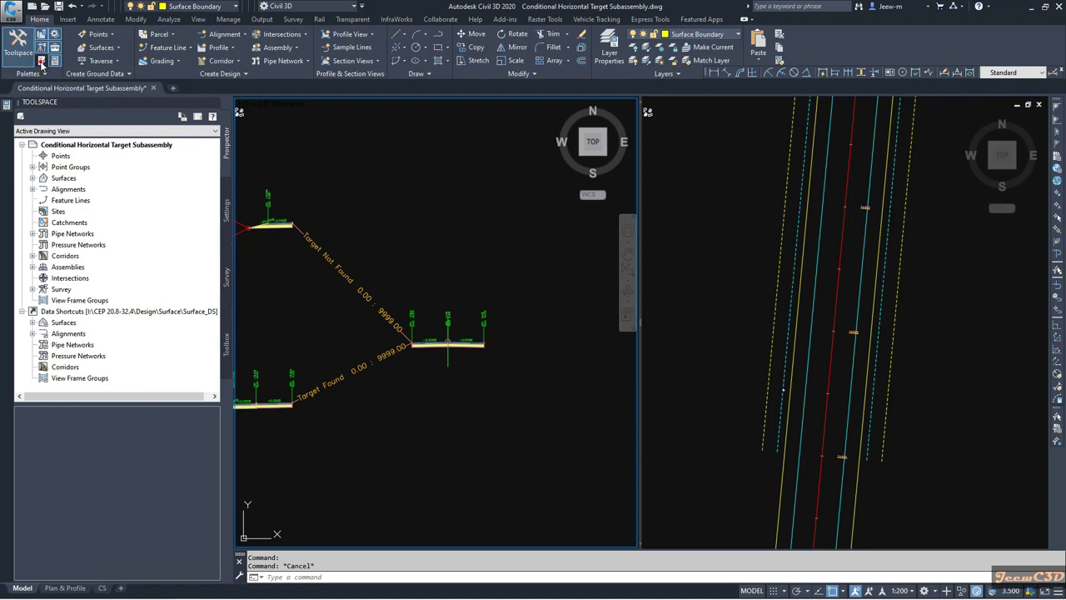
pyautogui.click(41, 62)
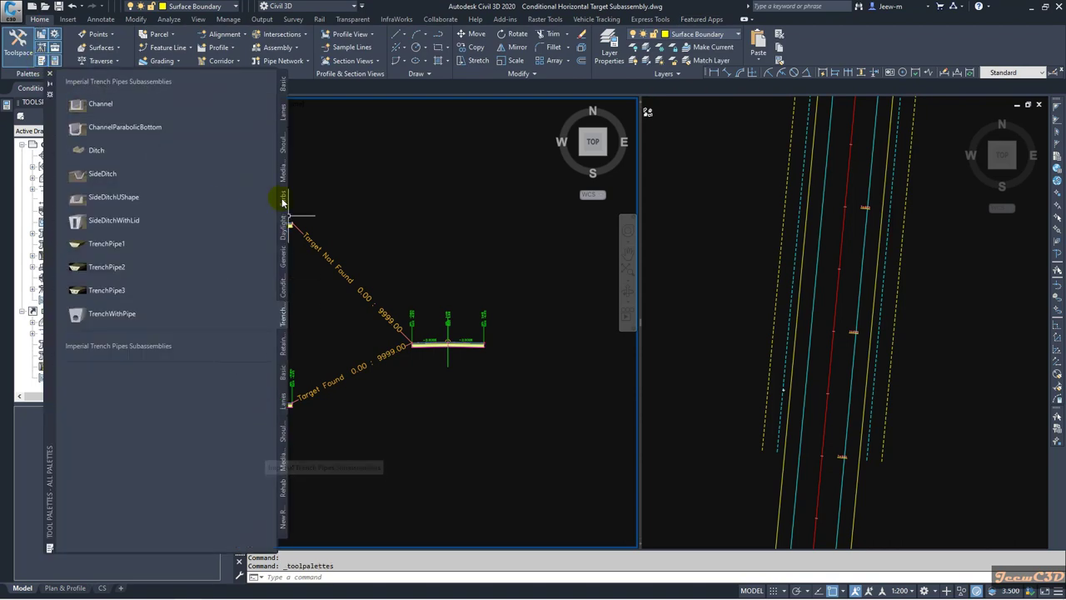
pyautogui.click(282, 285)
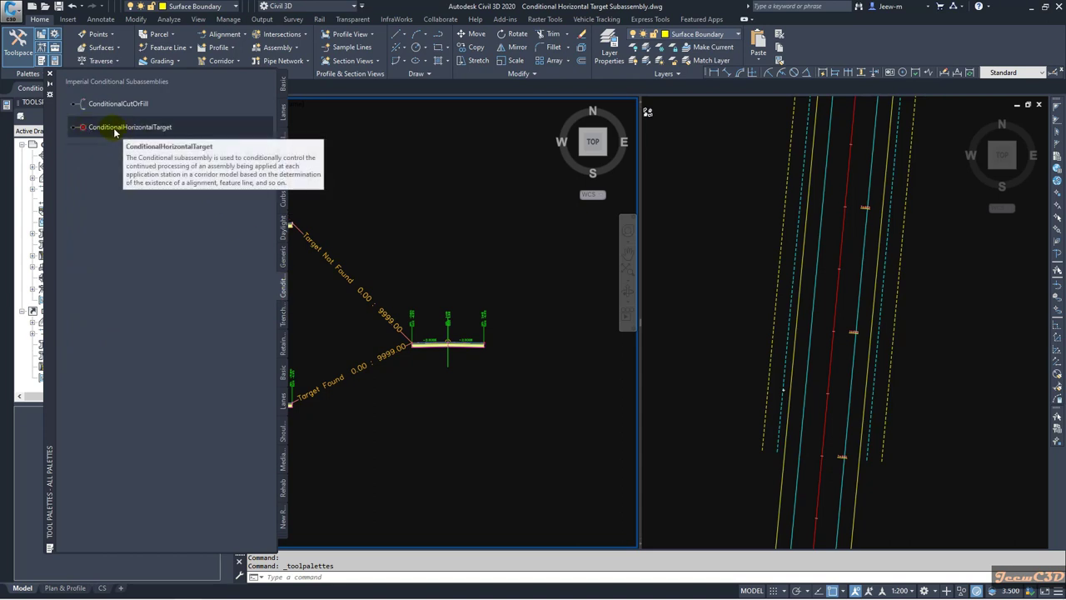
pyautogui.click(182, 129)
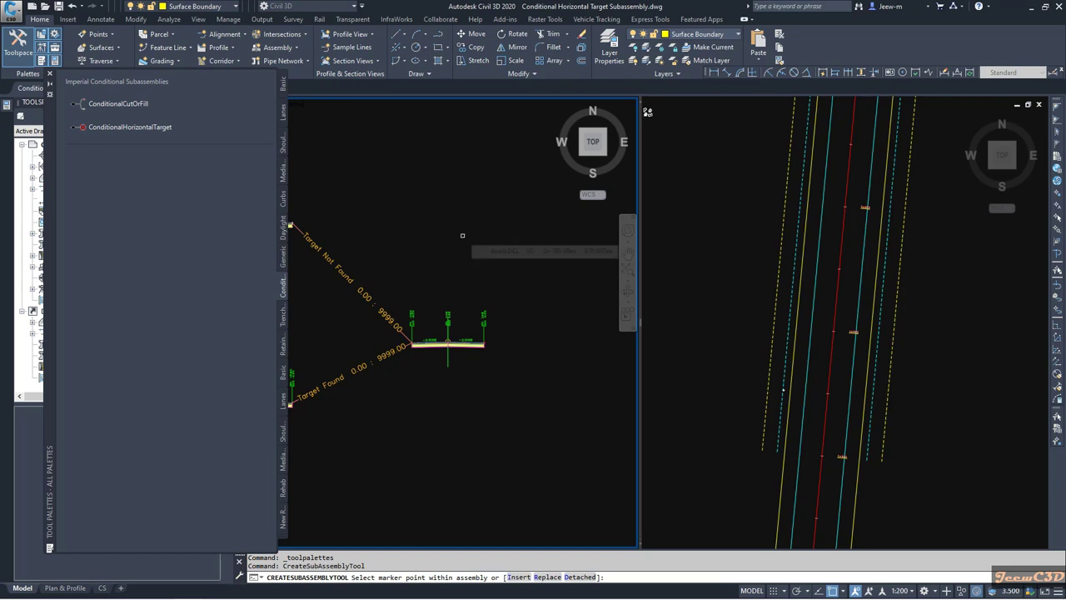
pyautogui.scroll(8, 499, 337)
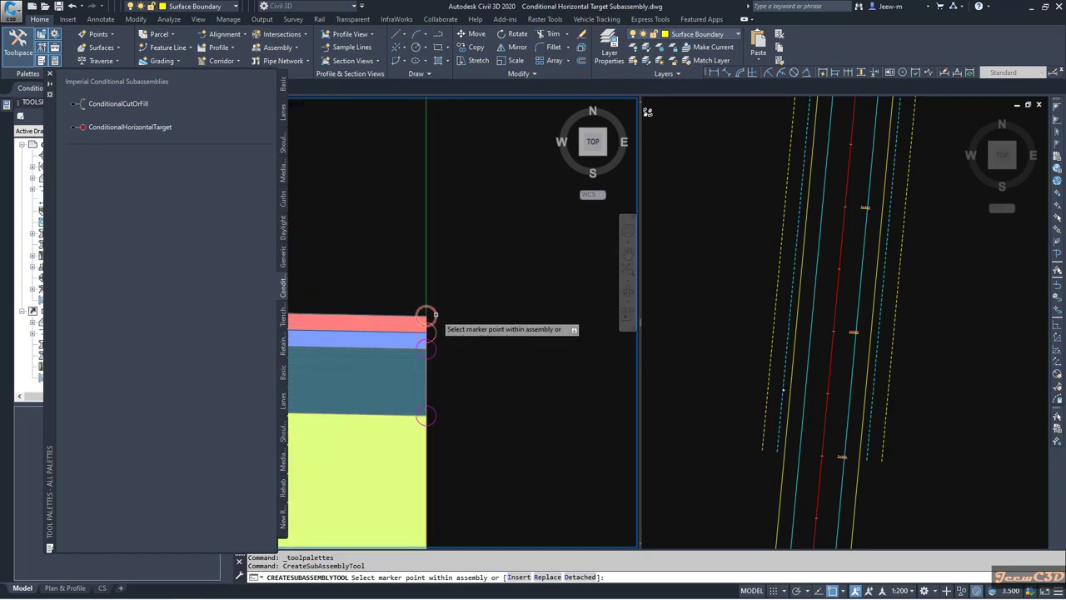
pyautogui.click(426, 314)
pyautogui.scroll(-6, 466, 300)
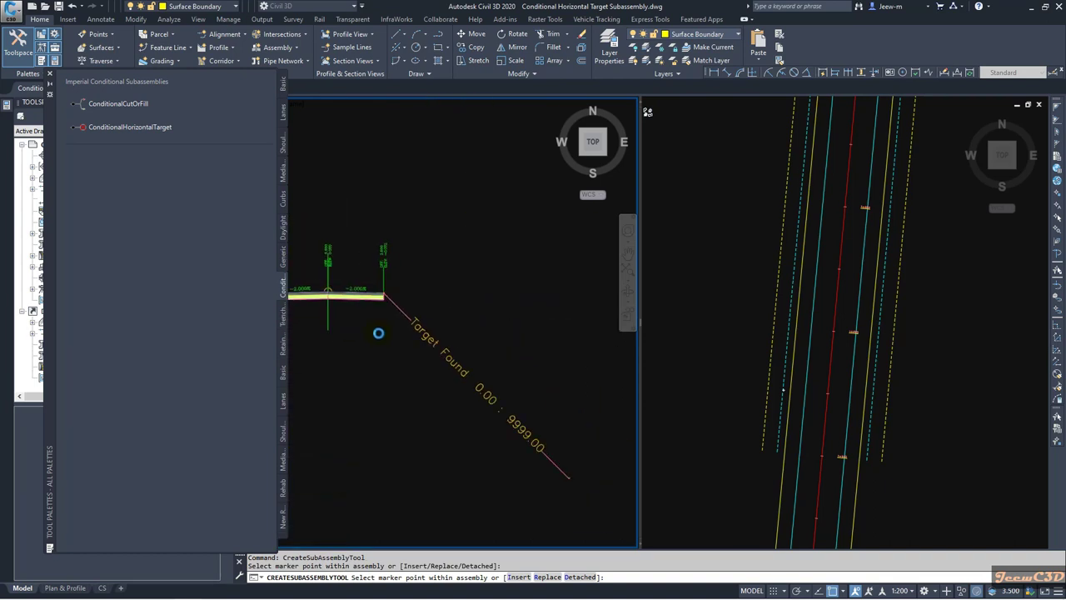
pyautogui.press('Return')
# Step: Rename the new right-side conditional subassembly as "ConditionalHorizontalTarget R" and review its input parameters
pyautogui.scroll(2, 421, 363)
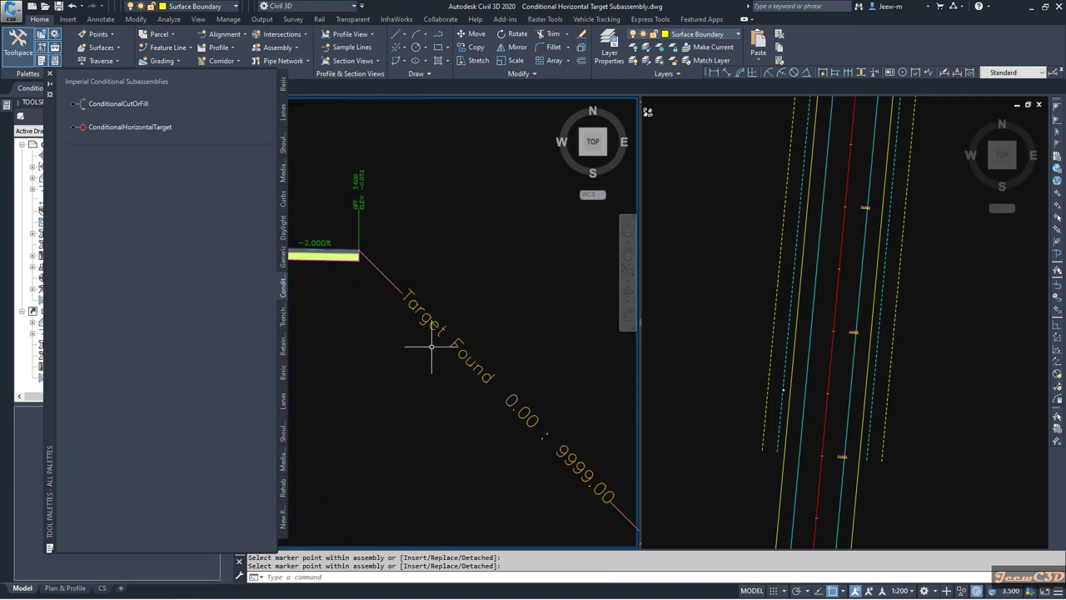
pyautogui.click(432, 347)
pyautogui.scroll(-4, 461, 318)
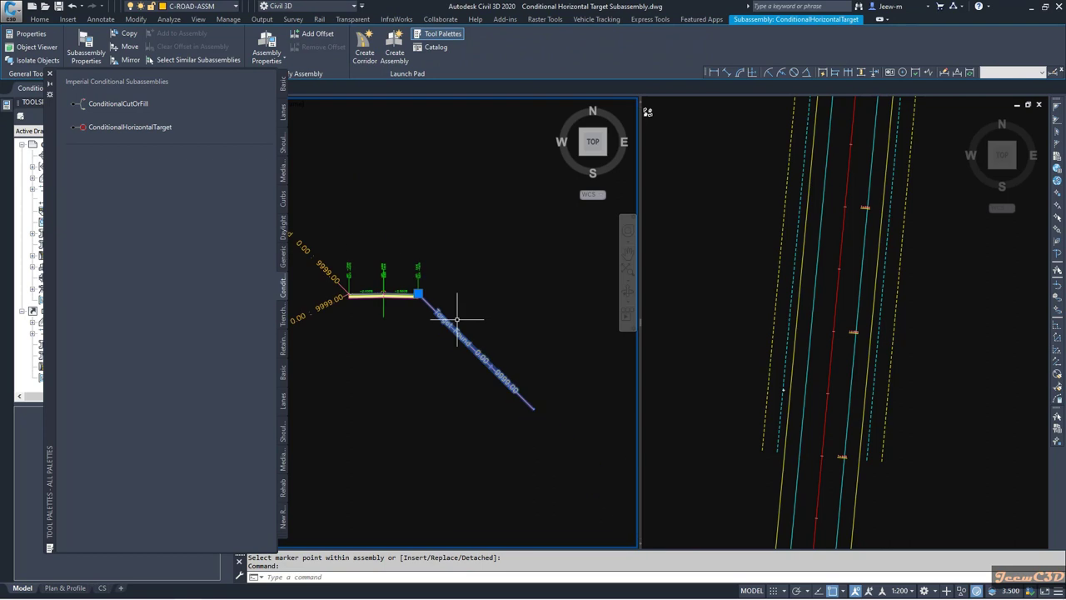
pyautogui.click(87, 44)
pyautogui.click(335, 215)
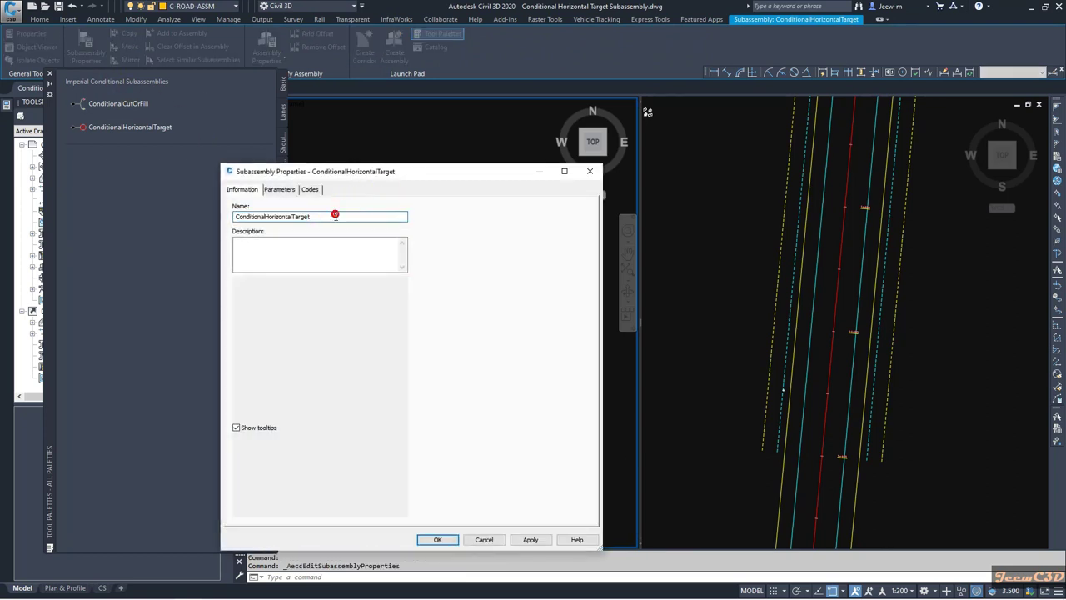
pyautogui.click(279, 189)
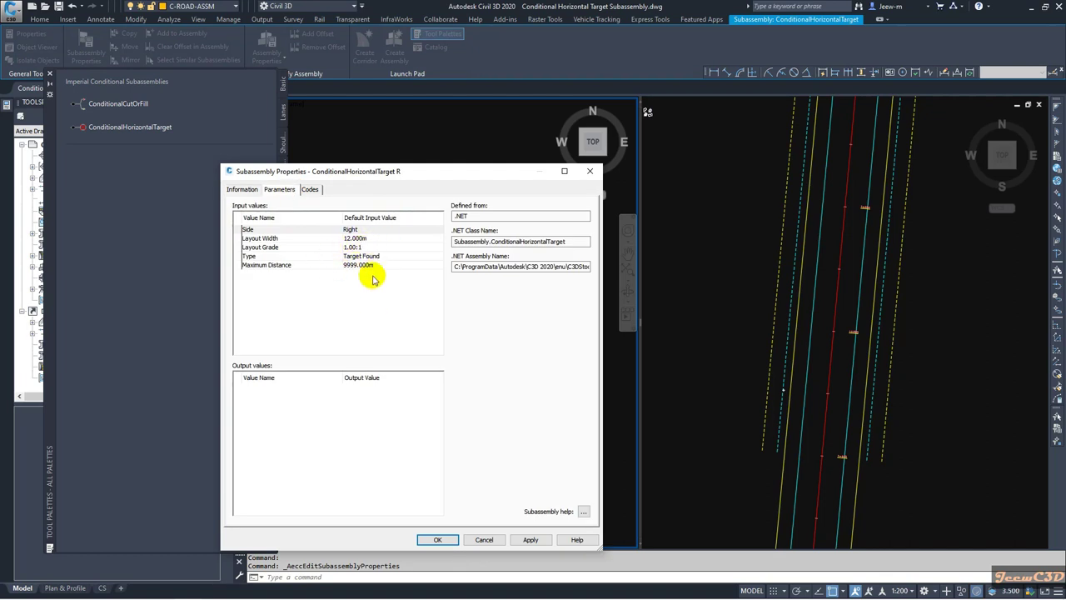
pyautogui.click(436, 541)
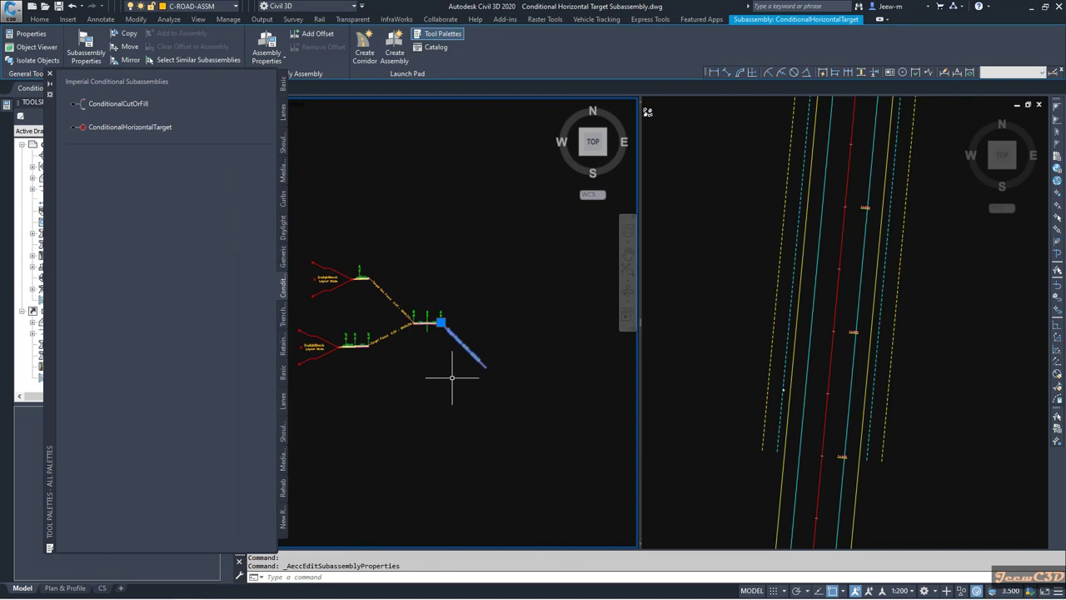
# Step: Attach a second ConditionalHorizontalTarget subassembly to the same outer top marker of the right lane
pyautogui.press('Escape')
pyautogui.click(129, 126)
pyautogui.scroll(8, 400, 305)
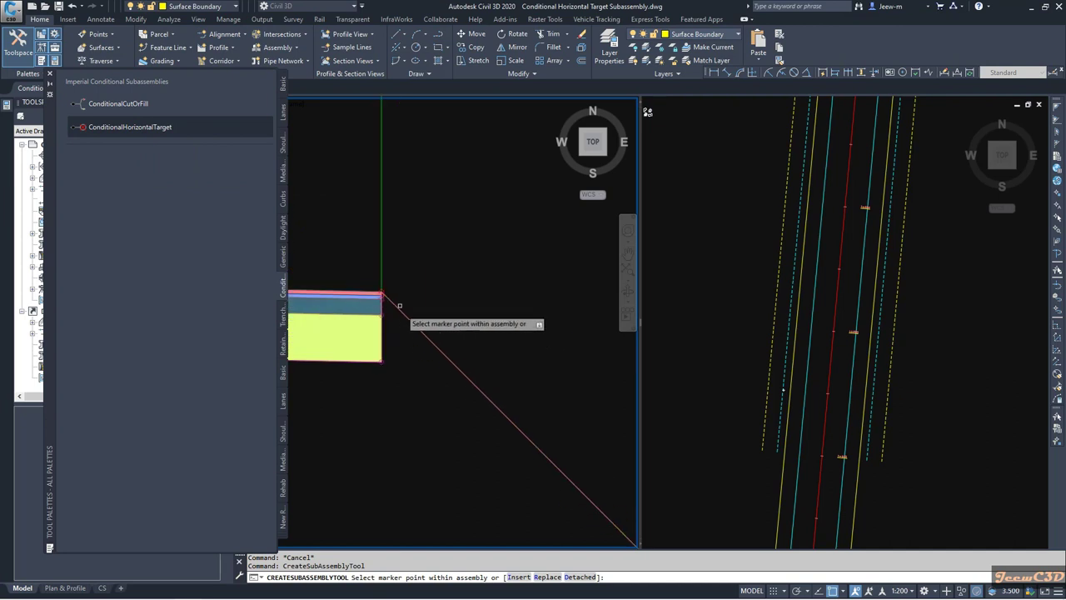
pyautogui.scroll(5, 400, 306)
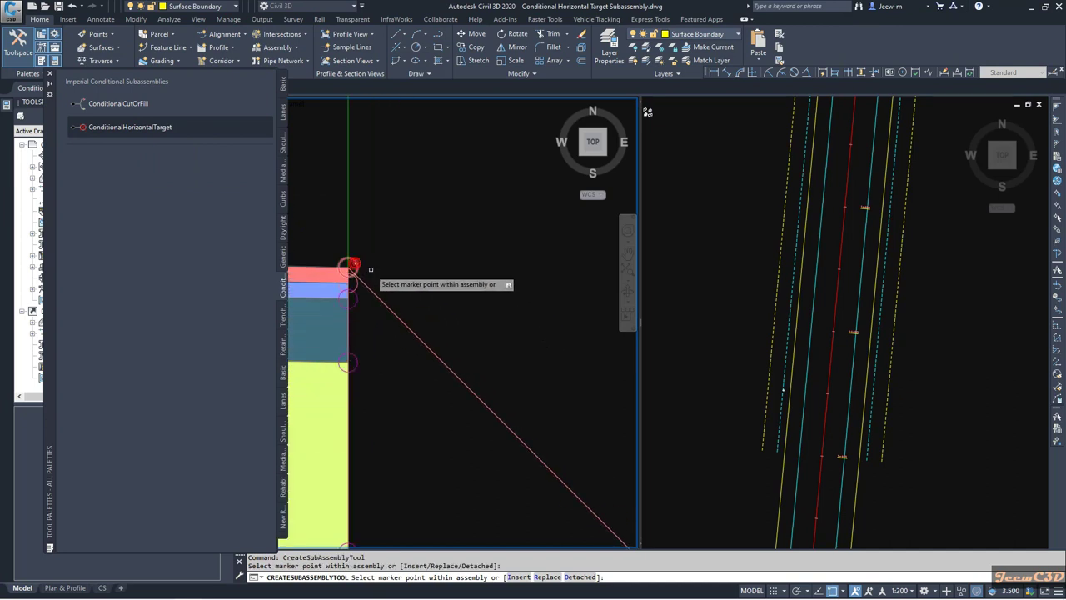
pyautogui.click(350, 264)
pyautogui.scroll(-8, 349, 265)
pyautogui.press('Return')
pyautogui.scroll(-3, 442, 371)
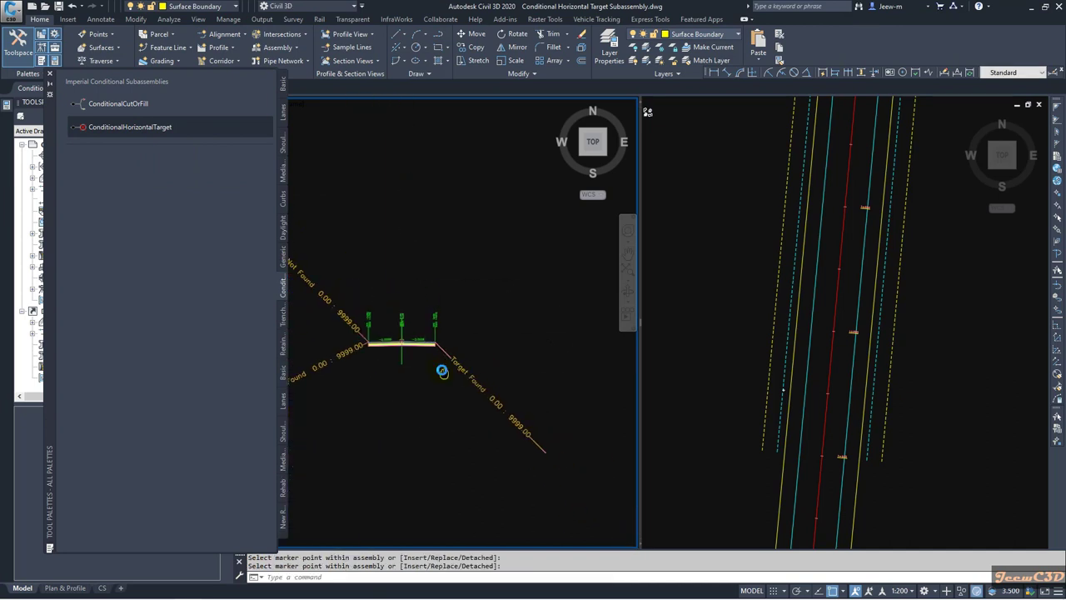
# Step: Select one of the two overlapping right-side conditional subassemblies and rename it "ConditionalHorizontalTarget R" in its properties
pyautogui.click(497, 397)
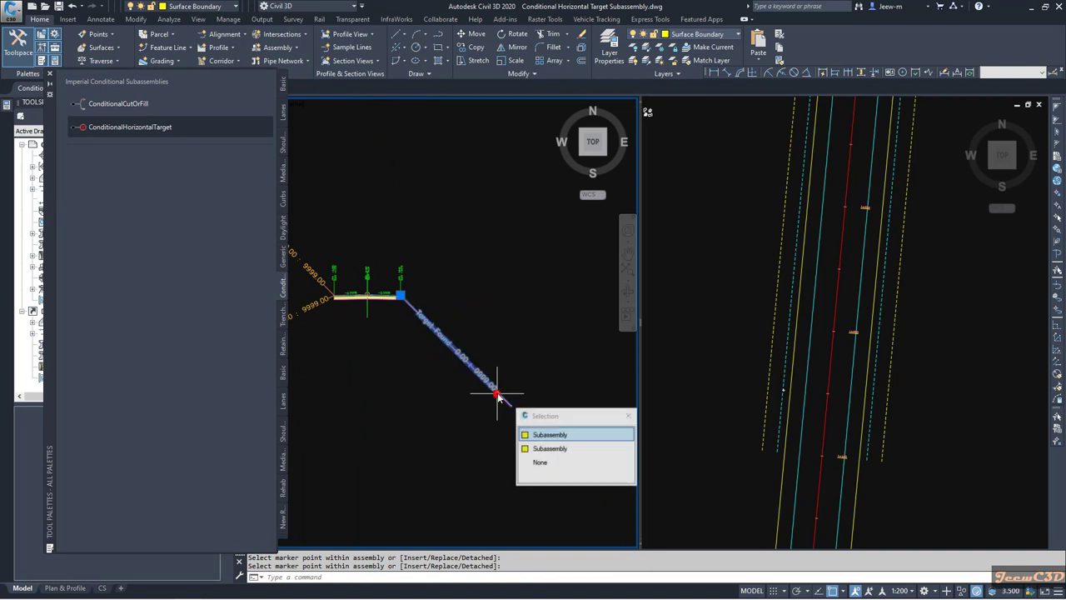
pyautogui.click(562, 436)
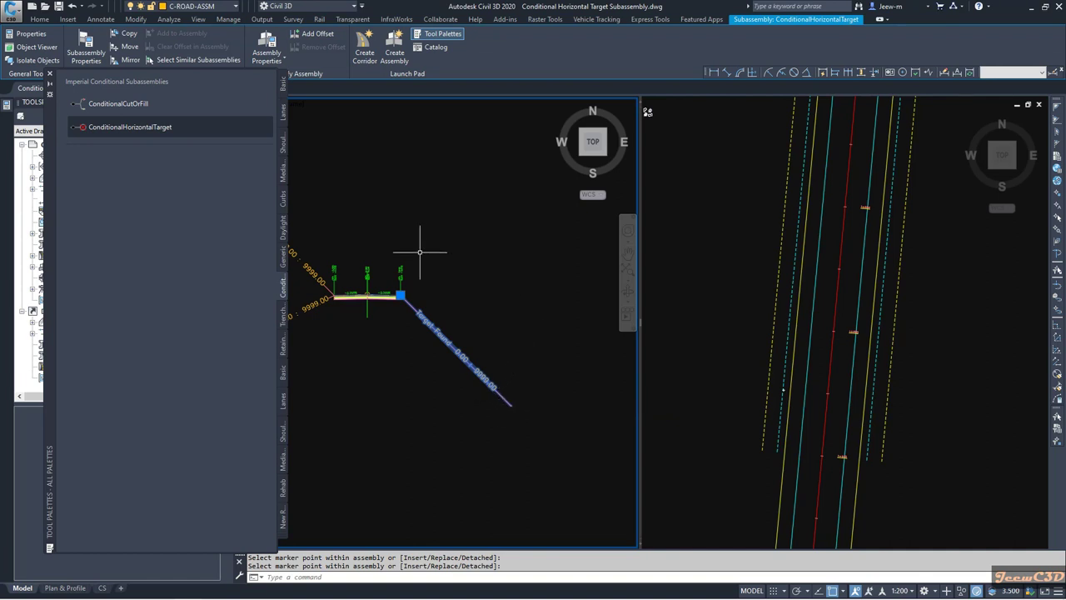
pyautogui.click(86, 44)
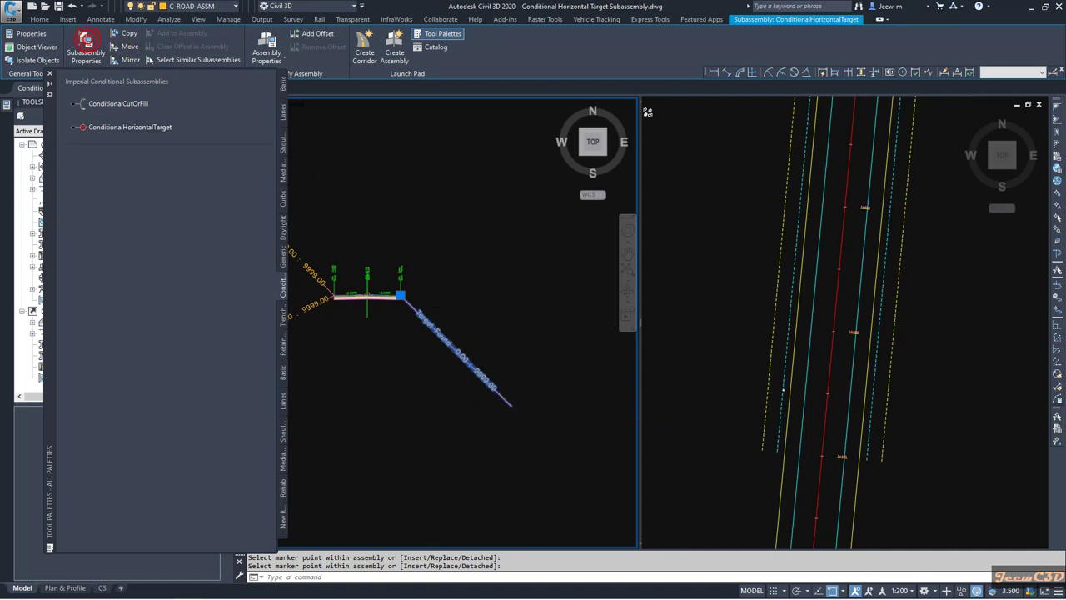
pyautogui.click(281, 189)
pyautogui.click(244, 189)
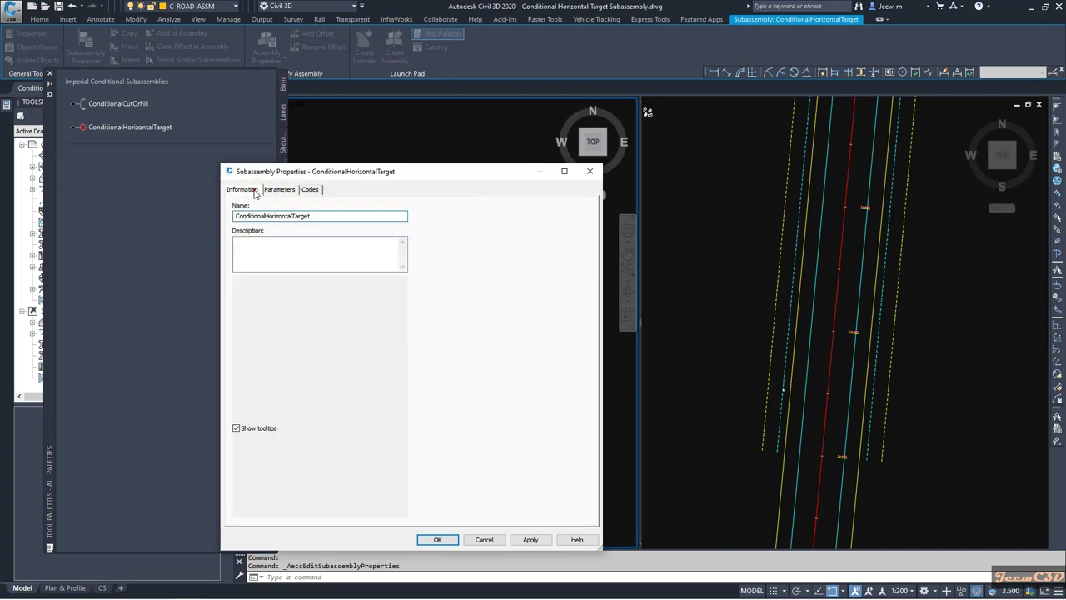
pyautogui.click(327, 216)
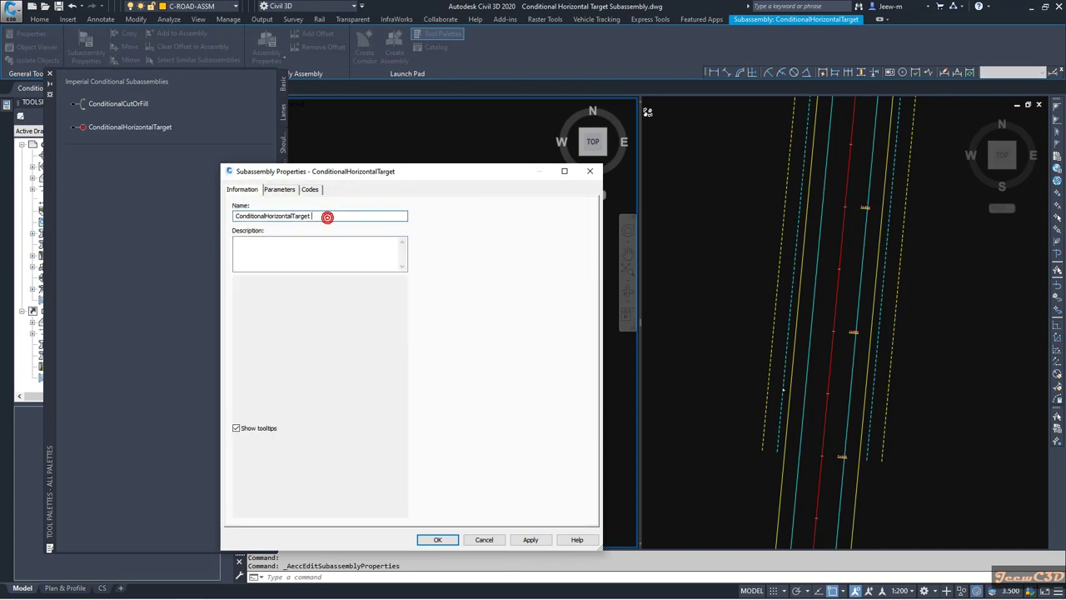
# Step: Set this conditional subassembly's Type parameter to Target Not Found and apply the properties
pyautogui.click(279, 189)
pyautogui.click(364, 258)
pyautogui.click(366, 263)
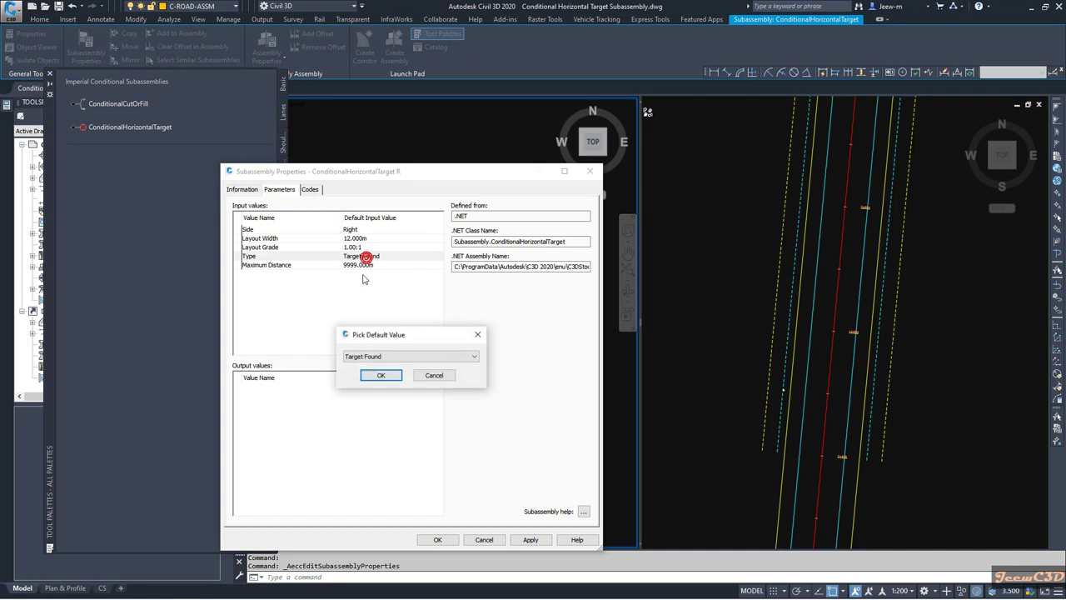
pyautogui.click(400, 355)
pyautogui.click(386, 367)
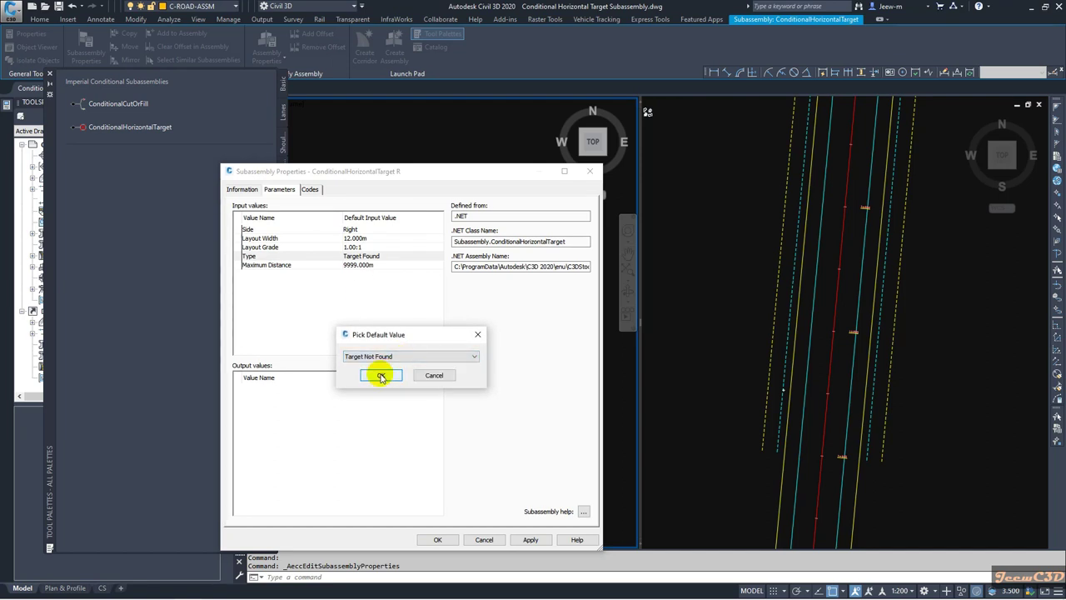
pyautogui.click(379, 376)
pyautogui.click(434, 540)
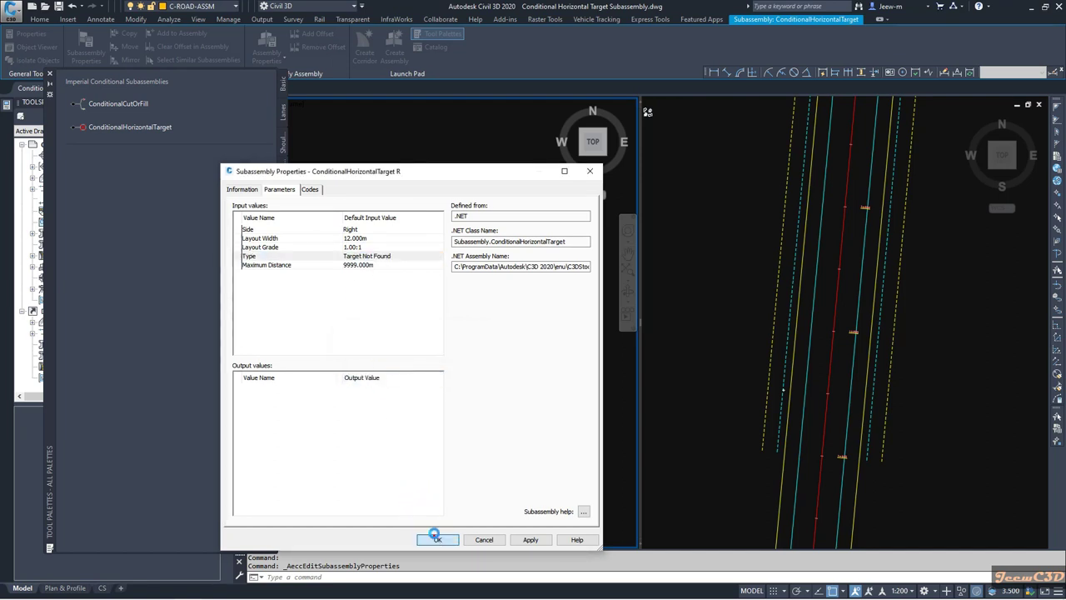
# Step: Mirror the left Target Not Found branch's shoulder and DaylightBench onto the end marker of the right Target Not Found conditional subassembly
pyautogui.press('Escape')
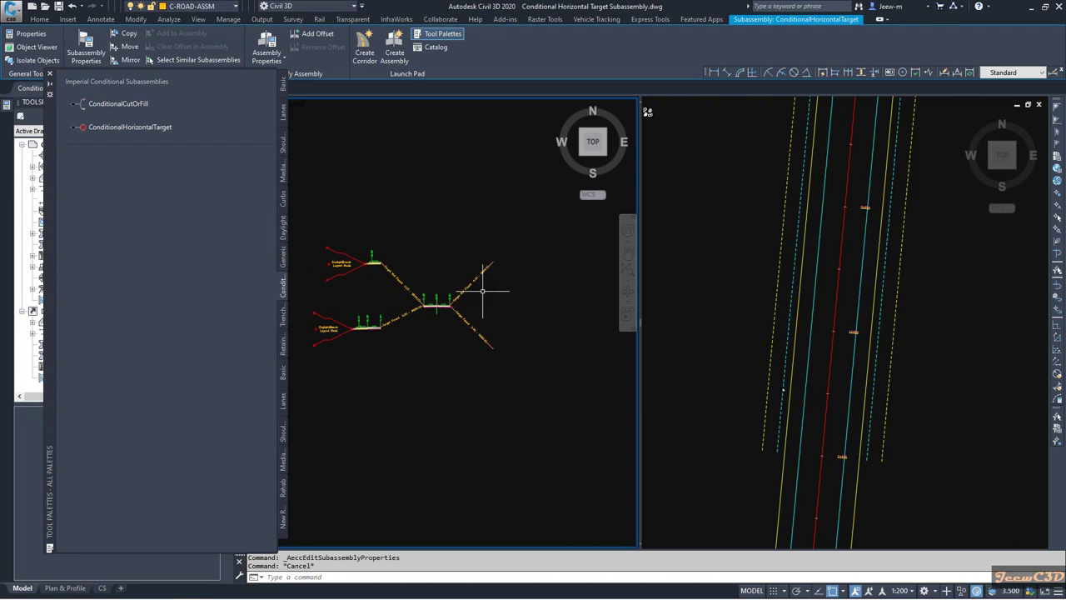
pyautogui.scroll(2, 479, 288)
pyautogui.scroll(5, 483, 300)
pyautogui.click(452, 282)
pyautogui.click(414, 245)
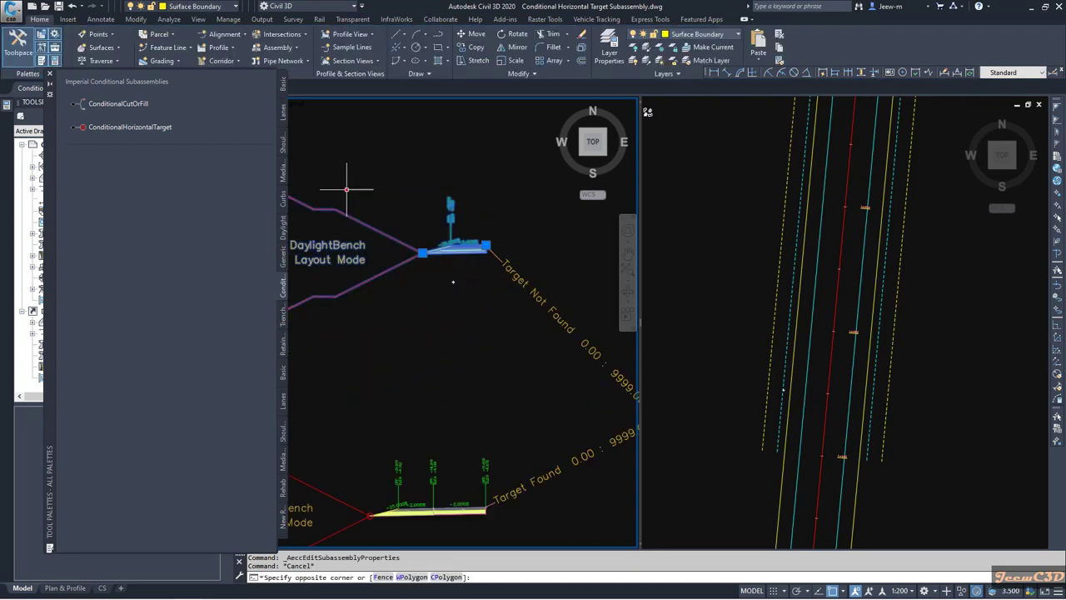
pyautogui.scroll(-6, 367, 199)
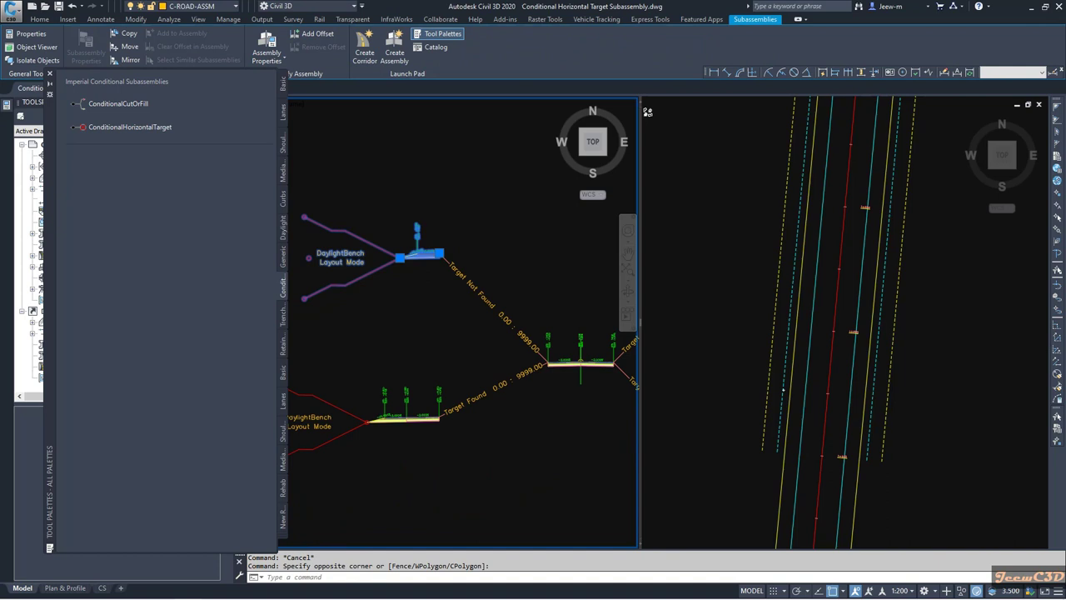
pyautogui.click(130, 60)
pyautogui.scroll(5, 404, 297)
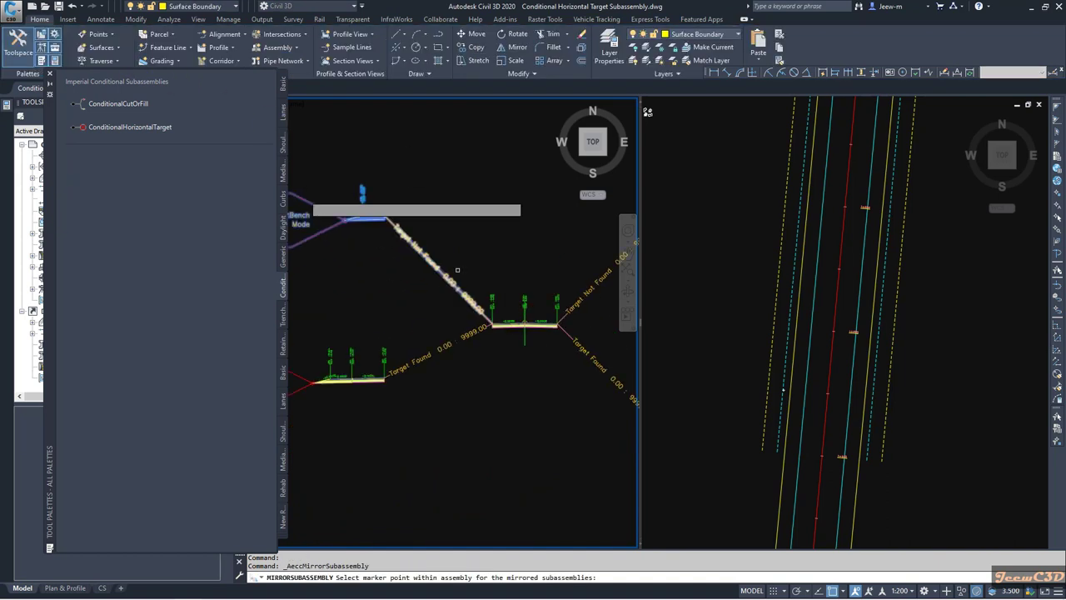
pyautogui.scroll(-2, 400, 322)
pyautogui.scroll(10, 519, 293)
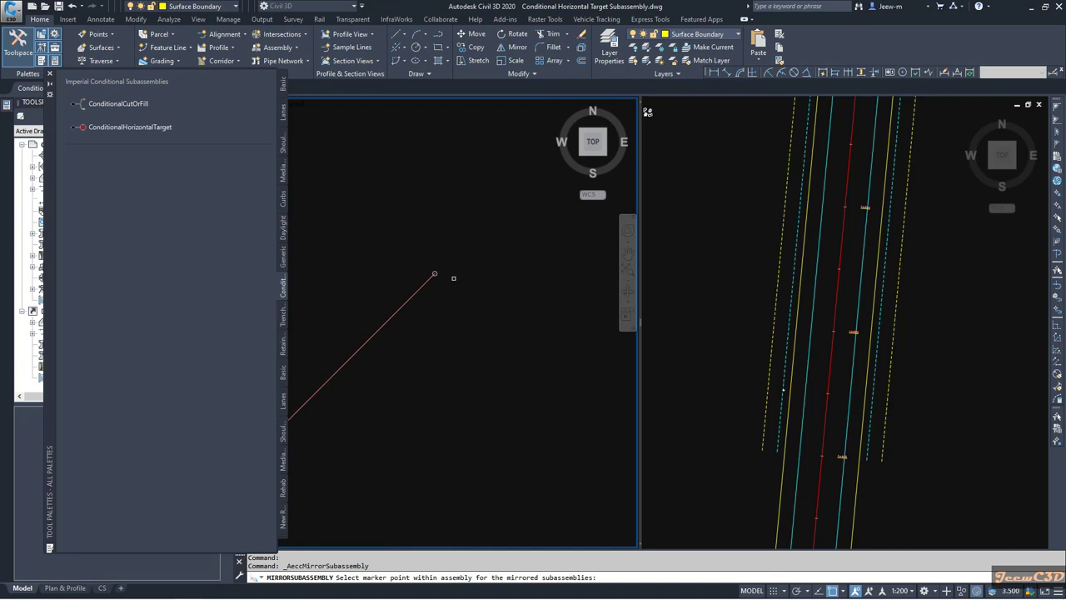
pyautogui.click(430, 274)
pyautogui.scroll(-4, 455, 310)
pyautogui.scroll(-5, 455, 310)
pyautogui.press('Escape')
# Step: Mirror the left Target Found branch's lane, shoulder and DaylightBench onto the end marker of the right Target Found conditional subassembly
pyautogui.scroll(5, 380, 367)
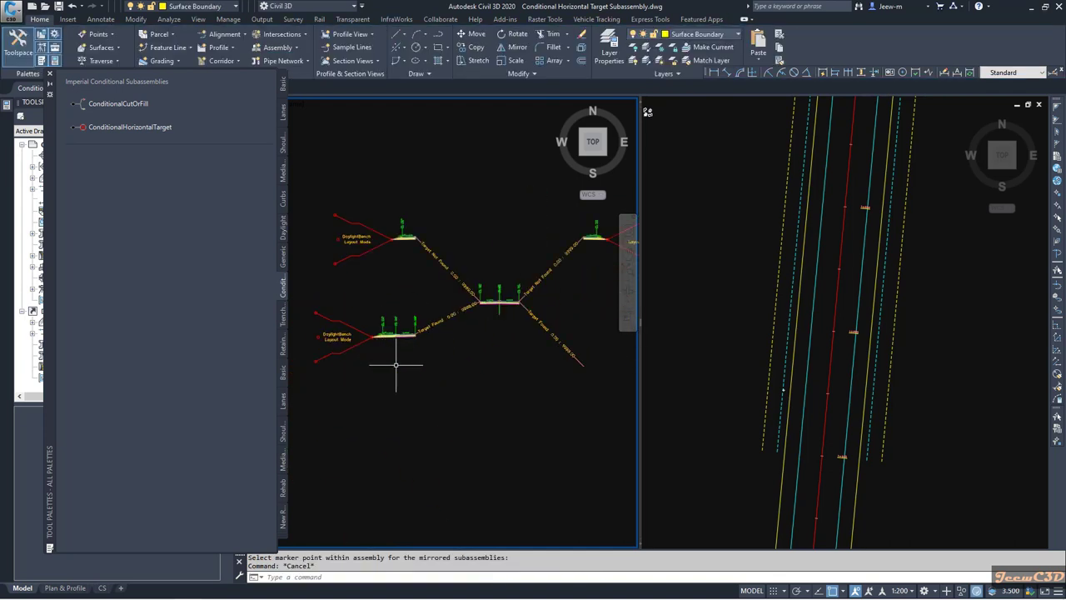
pyautogui.click(396, 364)
pyautogui.click(335, 322)
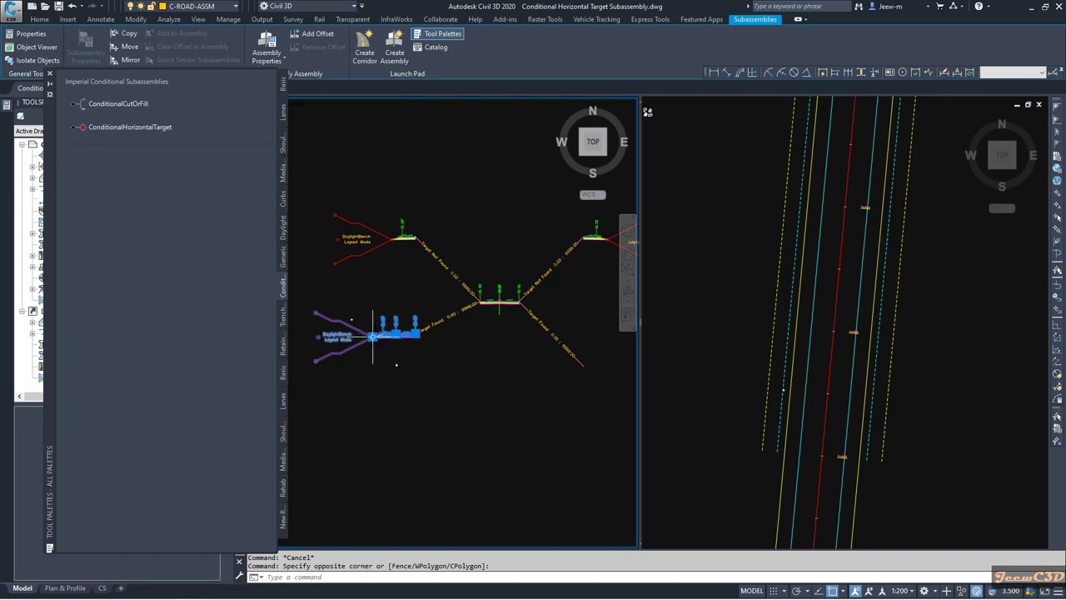
pyautogui.click(131, 60)
pyautogui.scroll(6, 516, 350)
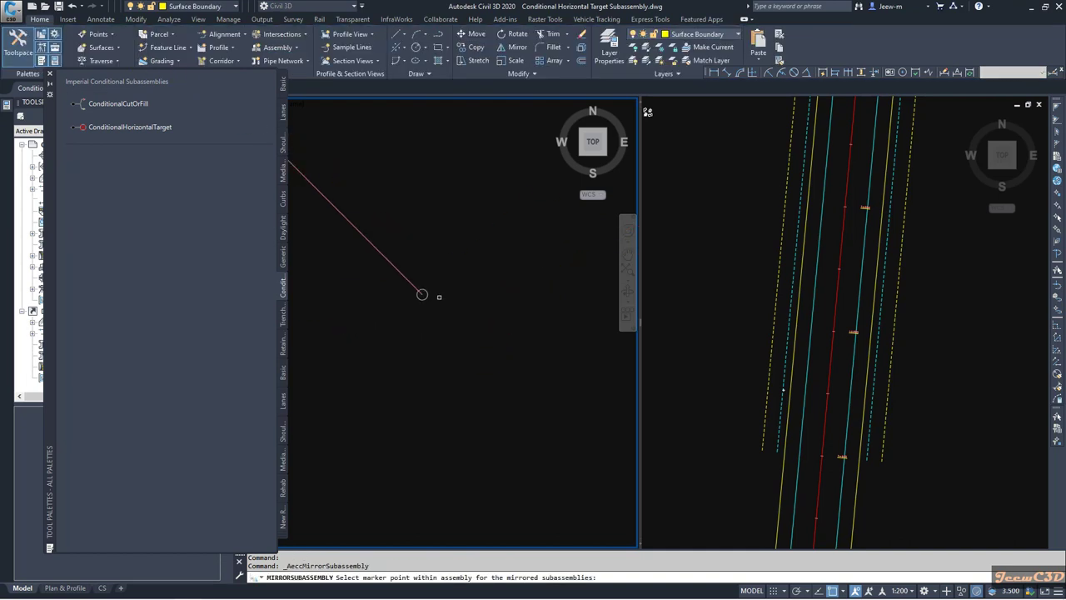
pyautogui.click(422, 294)
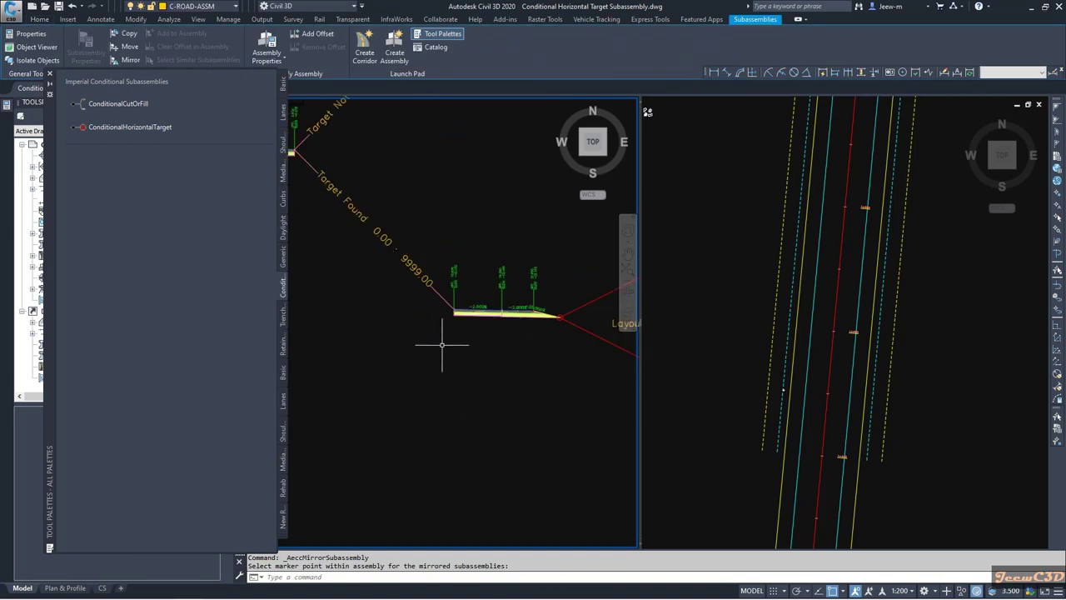
pyautogui.press('Escape')
# Step: Rename the mirrored Target Found lane as "Lane L2 R" and the shoulder beside it as "Shoulder L2 R"
pyautogui.scroll(-3, 452, 357)
pyautogui.scroll(5, 424, 341)
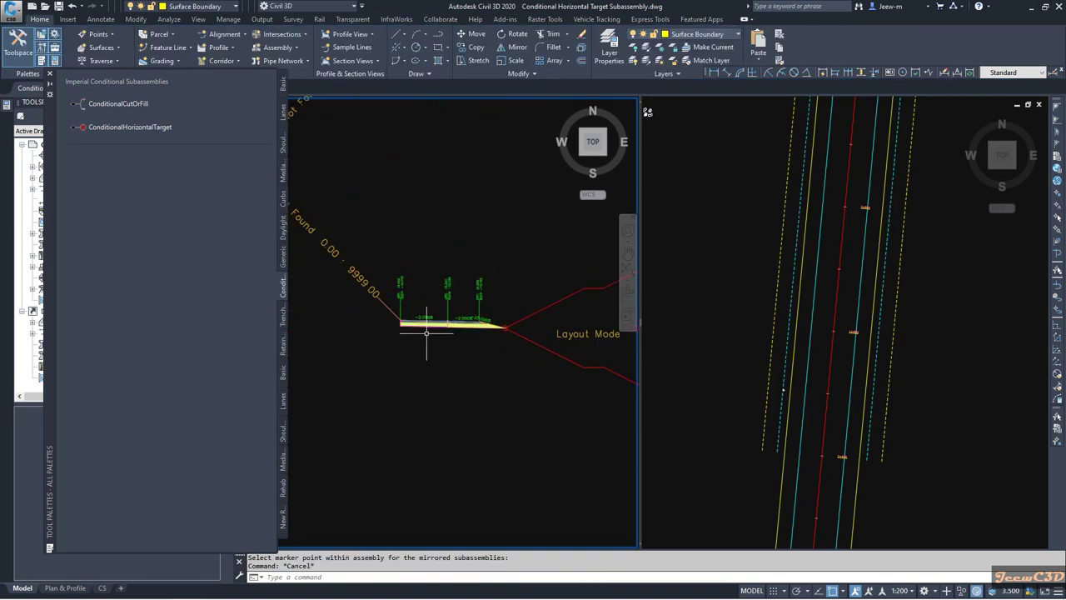
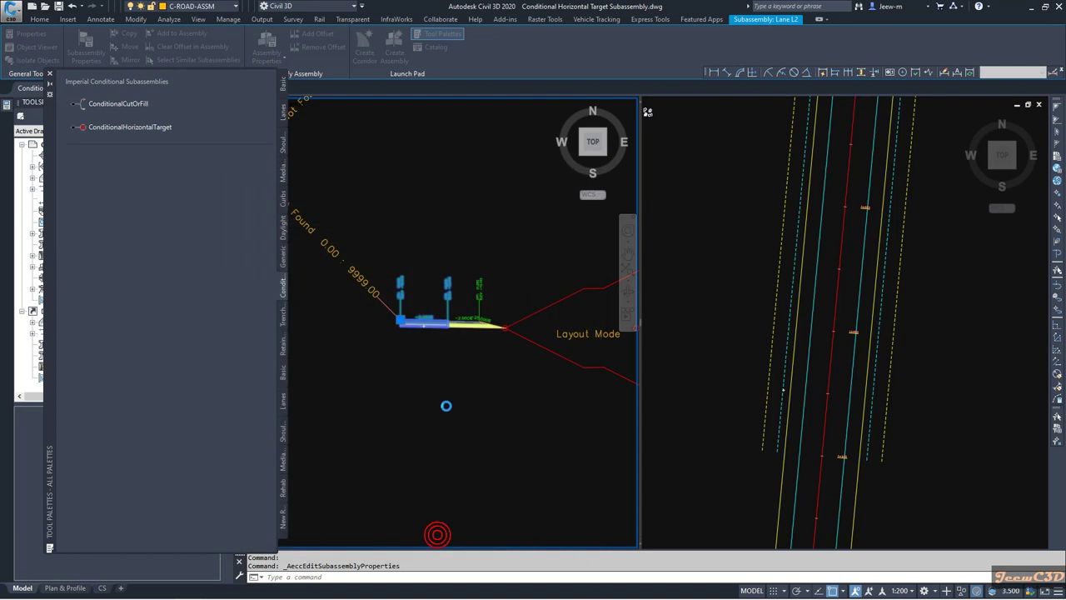
pyautogui.press('Escape')
pyautogui.click(469, 331)
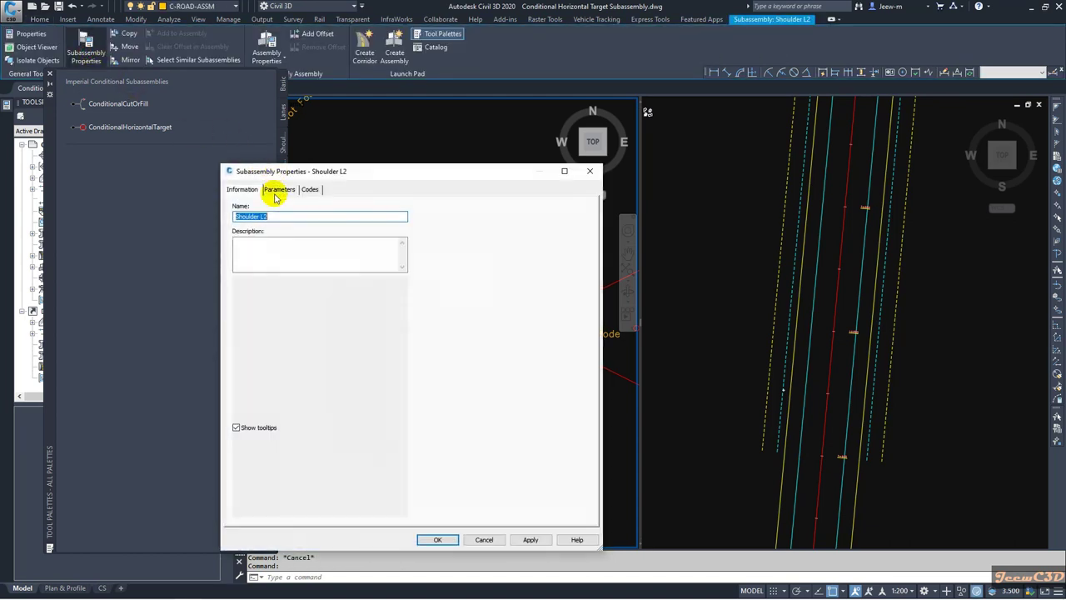
pyautogui.click(271, 217)
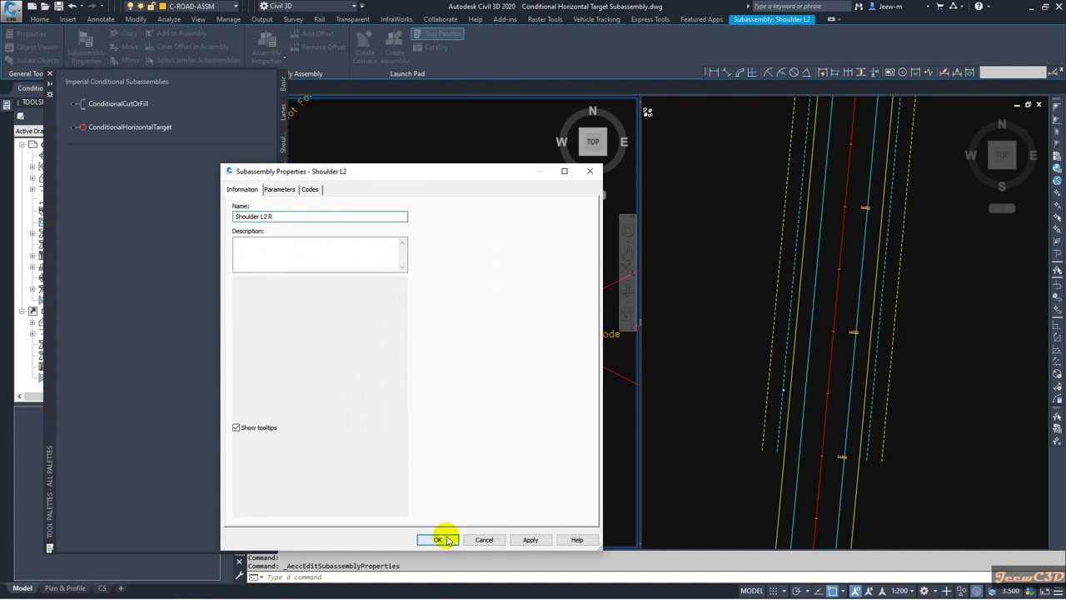
pyautogui.click(444, 539)
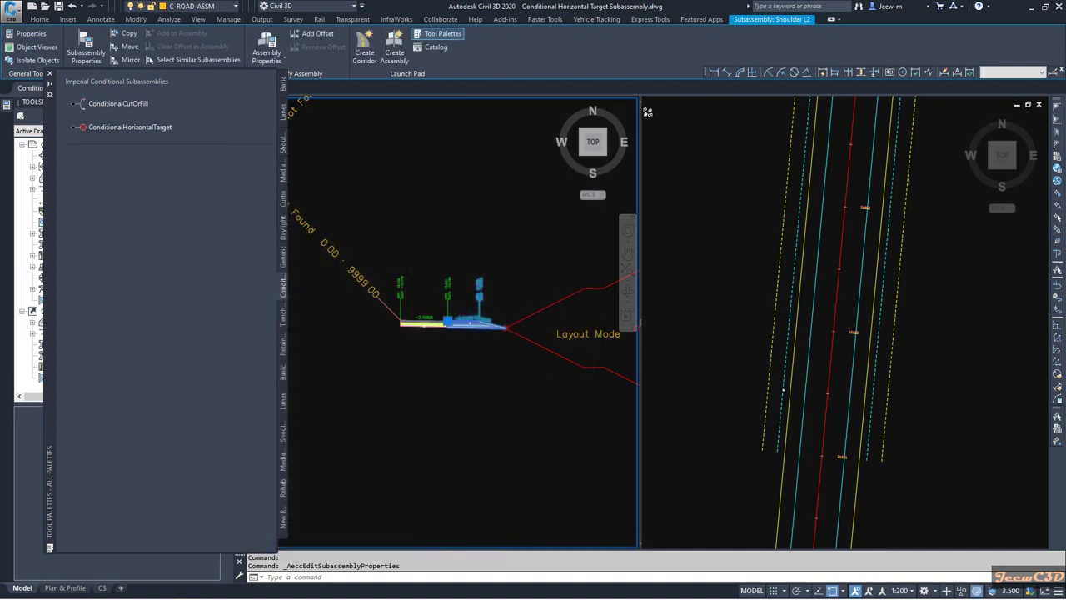
# Step: Rename the right Target Found branch's DaylightBench subassembly as "DaylightBench R" in its properties
pyautogui.scroll(-2, 489, 432)
pyautogui.click(509, 409)
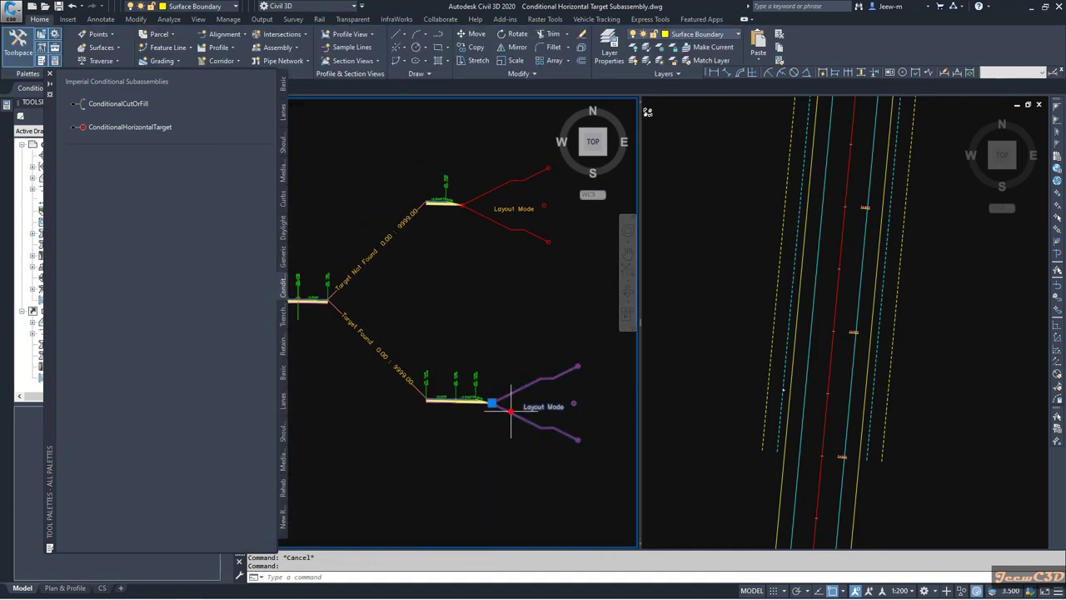
pyautogui.click(77, 67)
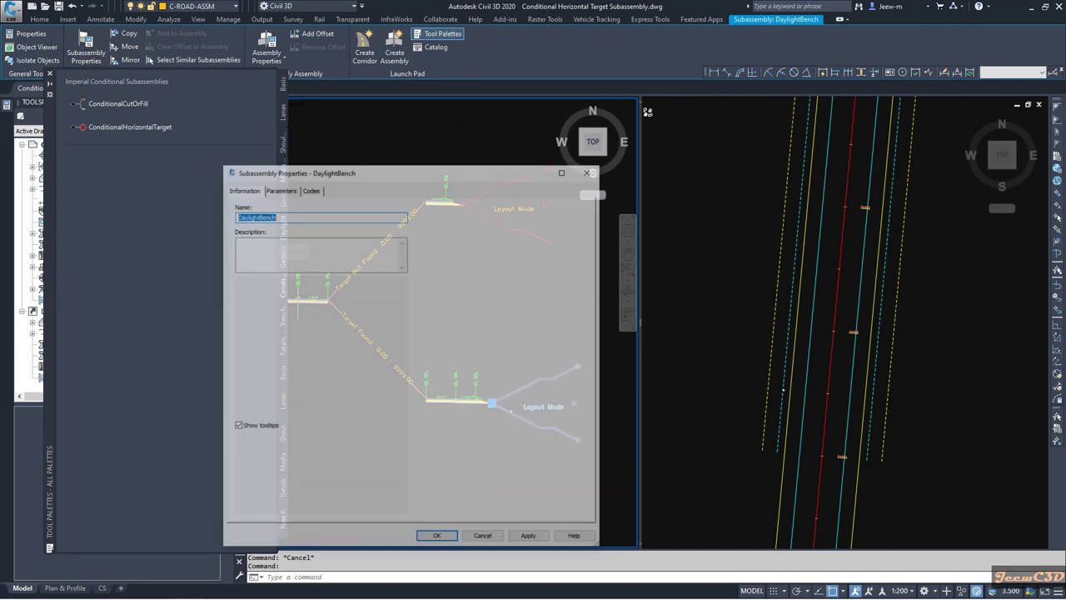
pyautogui.click(293, 218)
pyautogui.write('R')
pyautogui.click(437, 539)
# Step: Rename the shoulder on the right Target Not Found branch as "Shoulder R" in its subassembly properties
pyautogui.scroll(3, 440, 309)
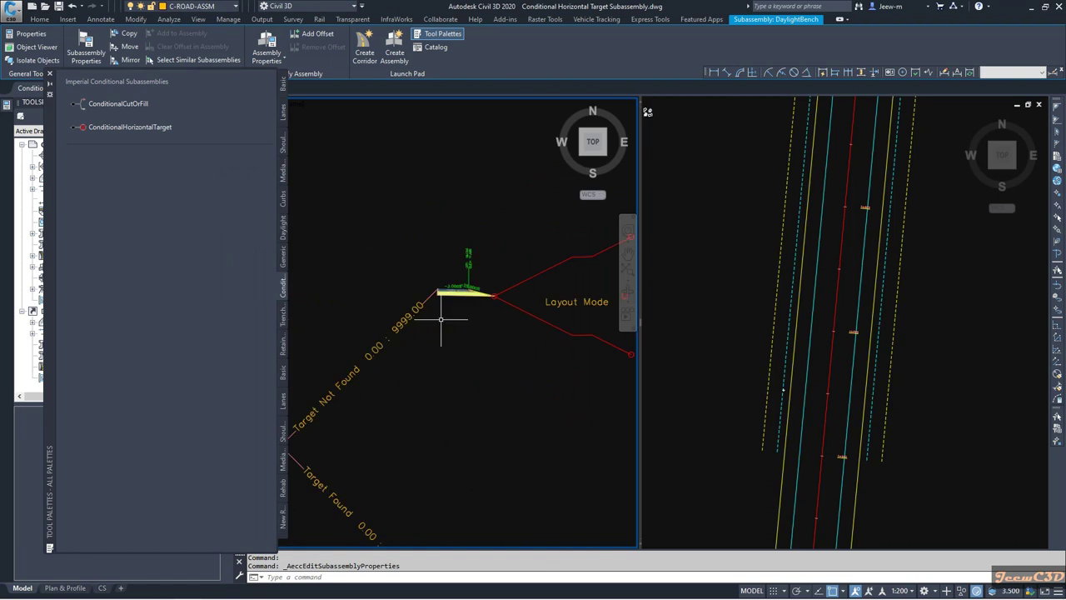
pyautogui.press('Escape')
pyautogui.scroll(-3, 442, 321)
pyautogui.scroll(2, 442, 321)
pyautogui.scroll(4, 481, 350)
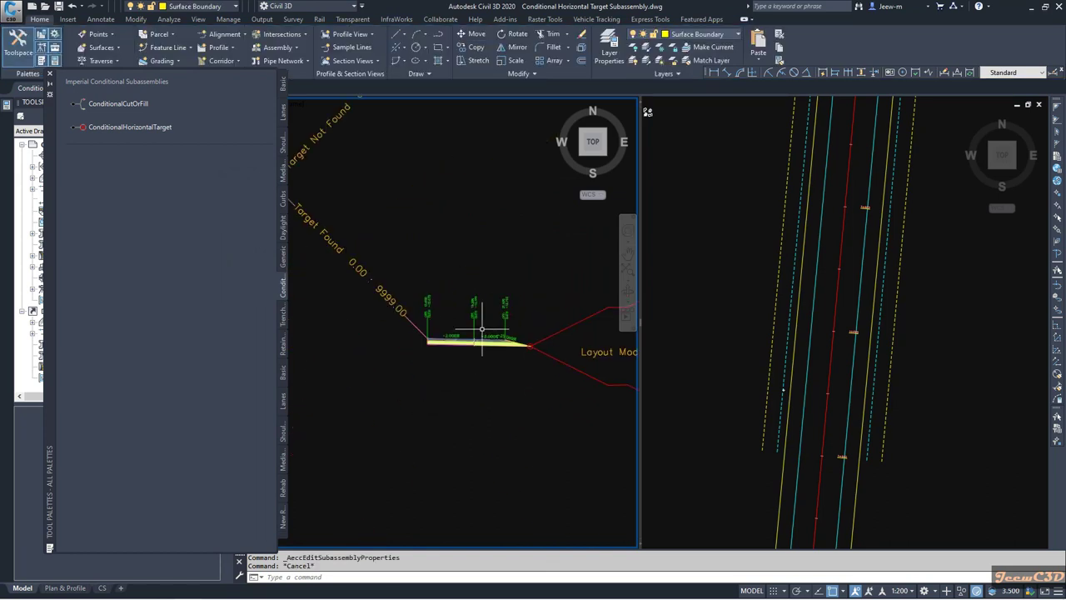
pyautogui.scroll(-6, 482, 350)
pyautogui.scroll(4, 470, 219)
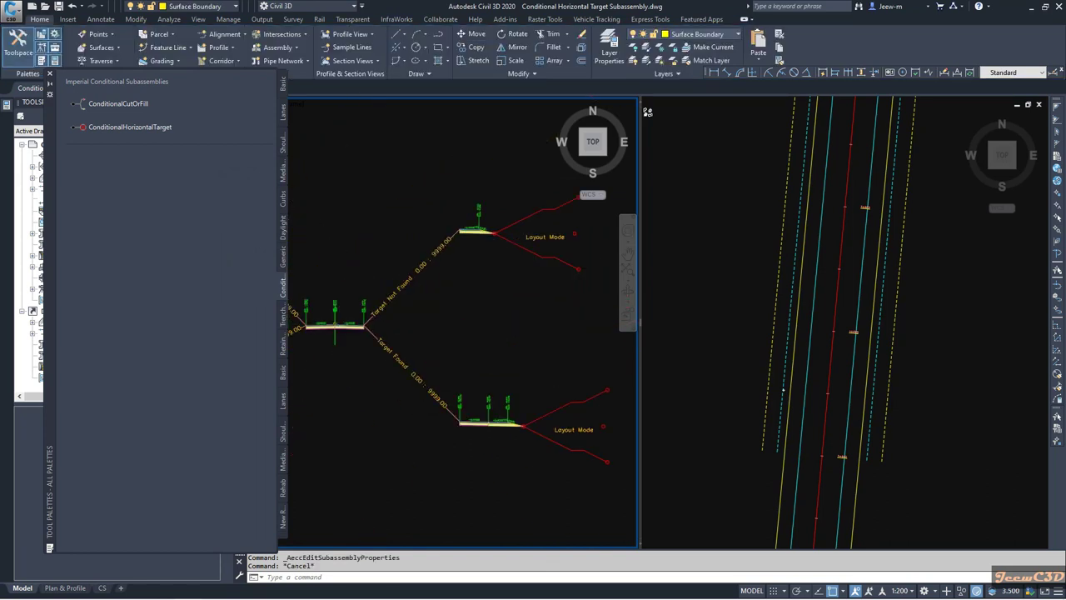
pyautogui.click(470, 218)
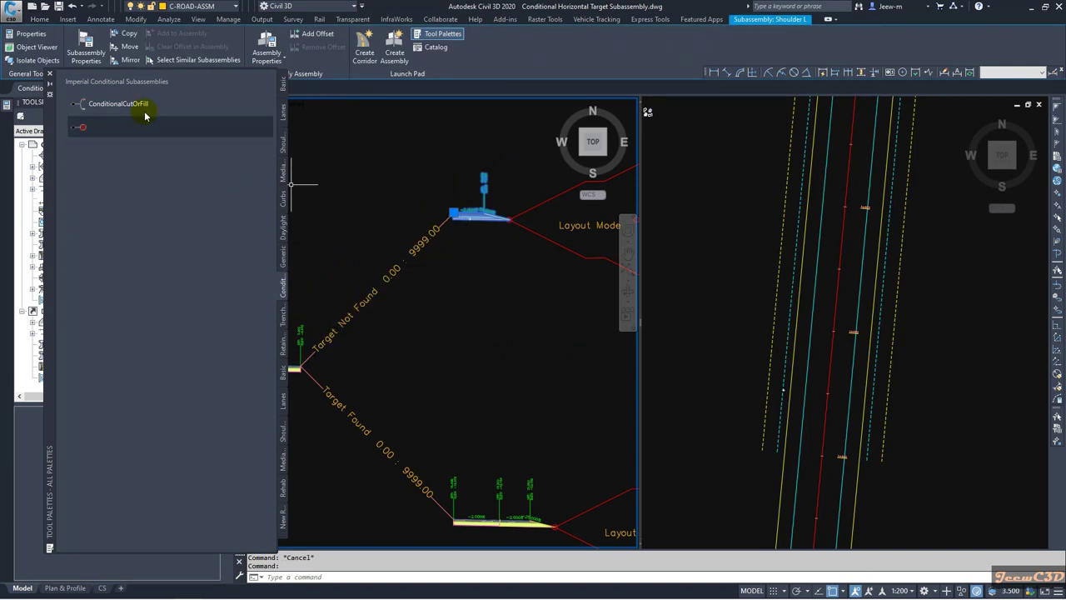
pyautogui.click(85, 55)
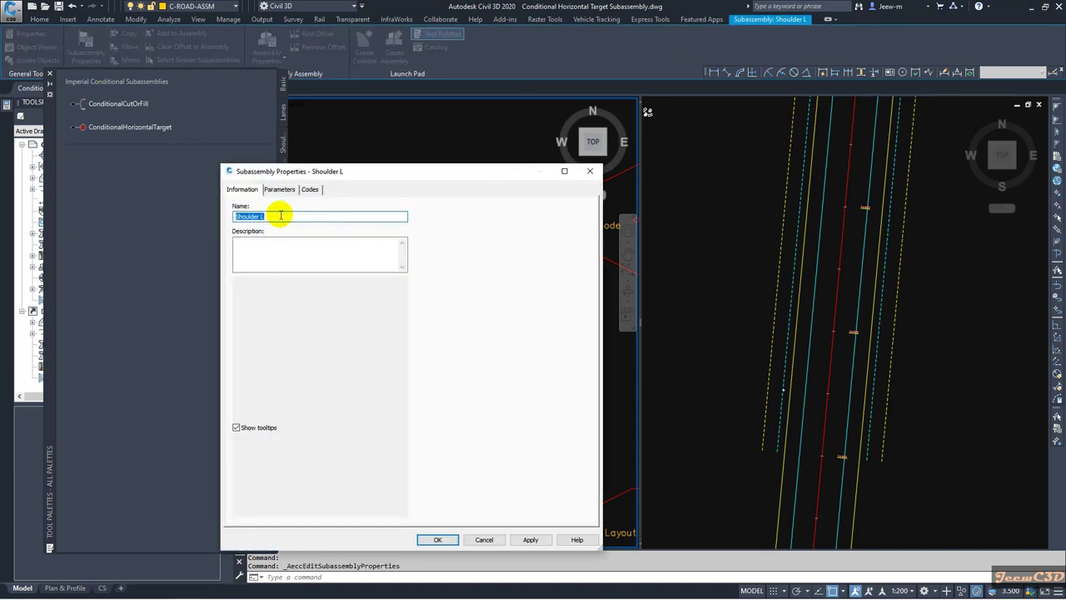
pyautogui.write('Shoulder R')
pyautogui.click(436, 539)
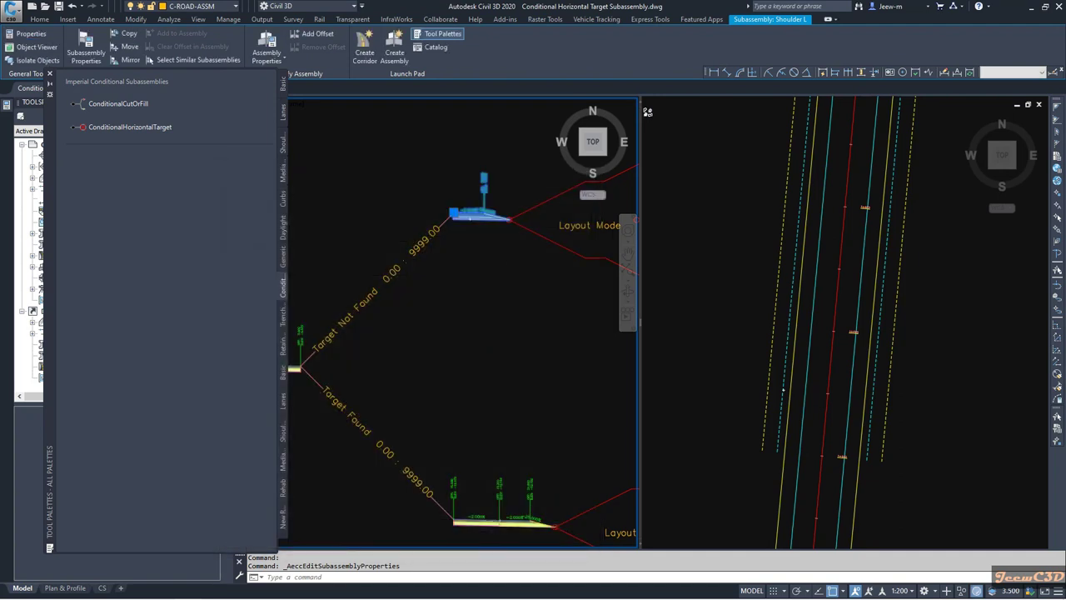
pyautogui.press('Escape')
# Step: Extend the name of the DaylightBench subassembly on the right Target Not Found branch and accept its properties
pyautogui.click(528, 228)
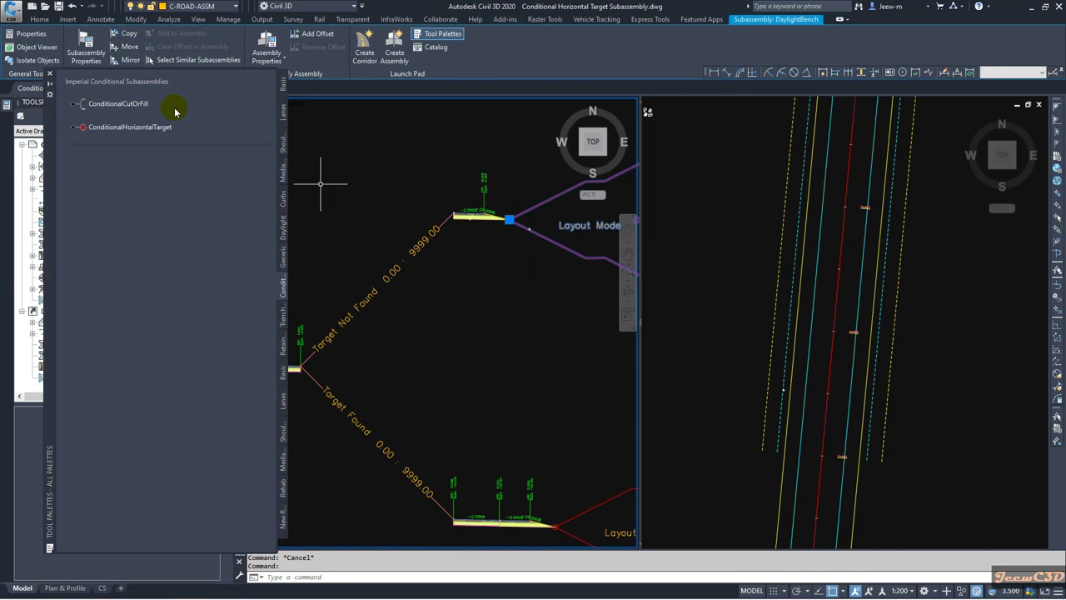
pyautogui.click(86, 52)
pyautogui.click(288, 218)
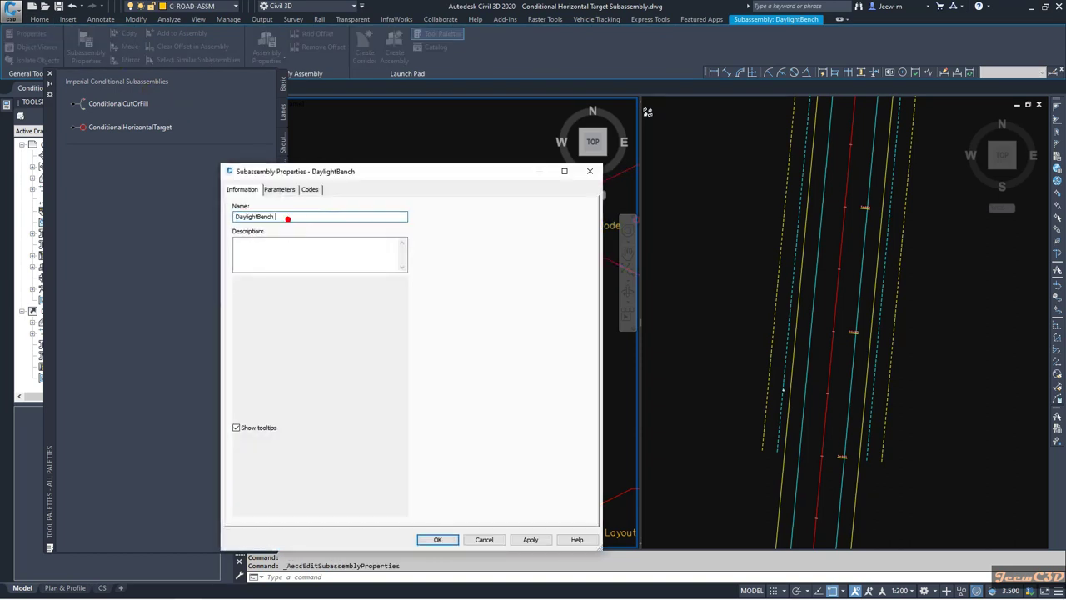
pyautogui.click(437, 539)
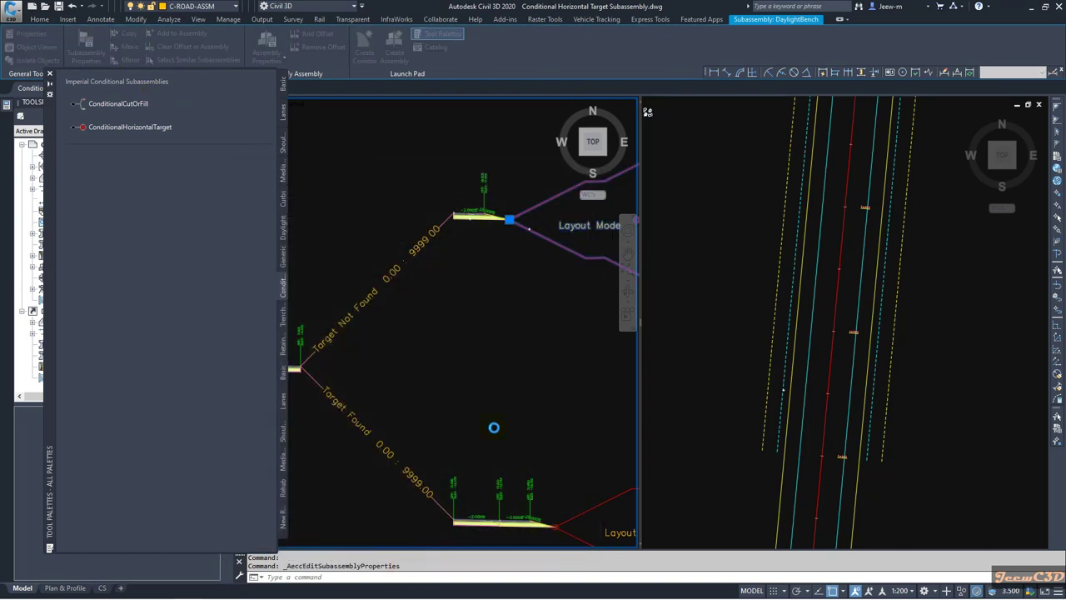
pyautogui.press('Escape')
# Step: Check the left Target Found shoulder's name and rename the right Target Found lane, replacing the part after "Lane"
pyautogui.scroll(3, 441, 447)
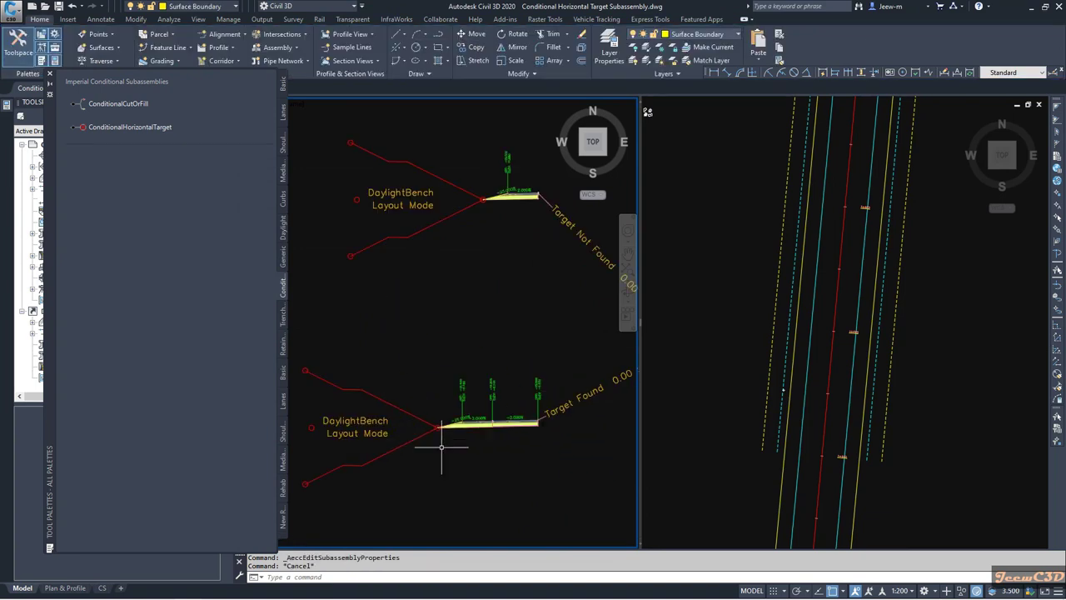
pyautogui.click(470, 426)
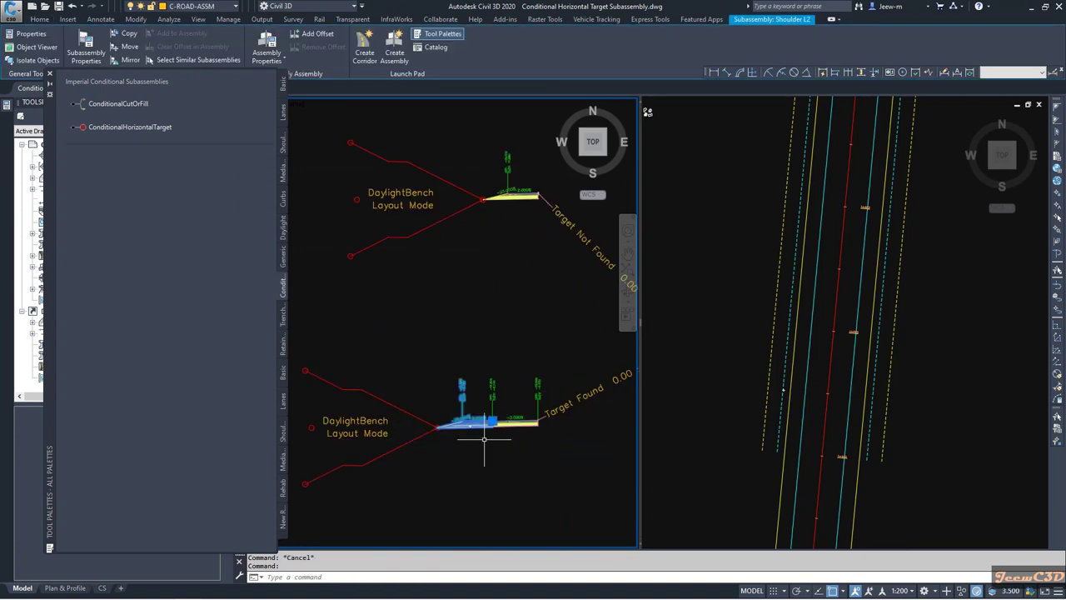
pyautogui.press('Escape')
pyautogui.scroll(-3, 487, 439)
pyautogui.scroll(6, 488, 421)
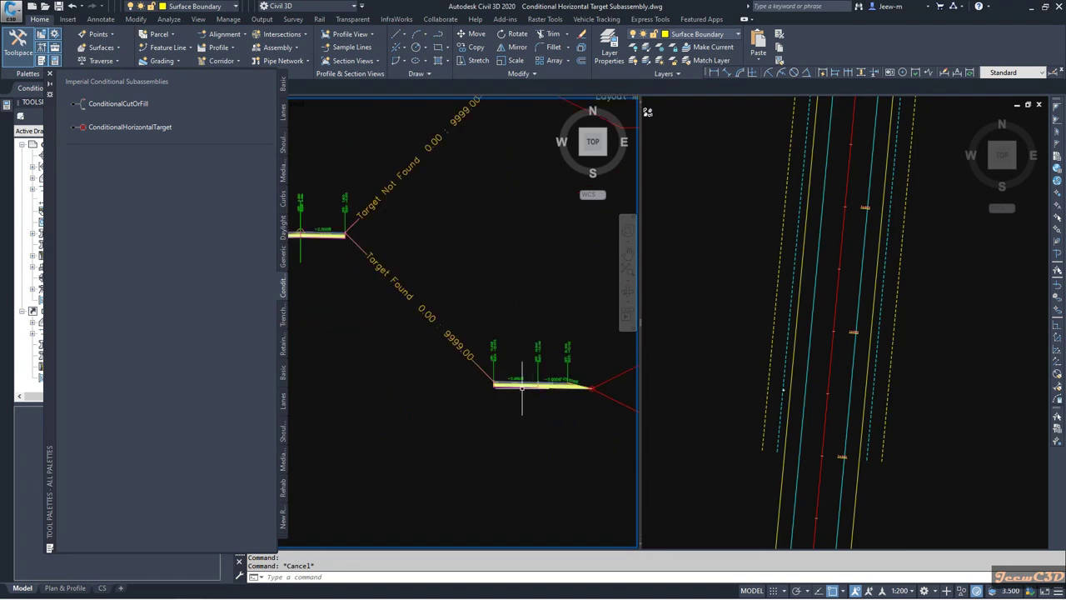
pyautogui.click(522, 385)
pyautogui.click(86, 45)
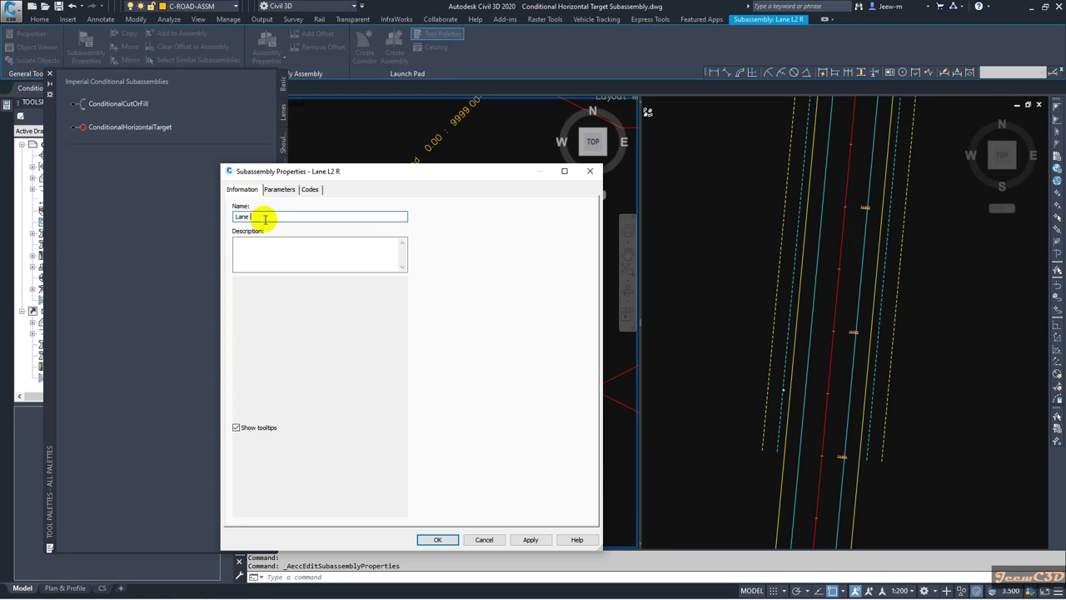
pyautogui.click(437, 539)
pyautogui.press('Escape')
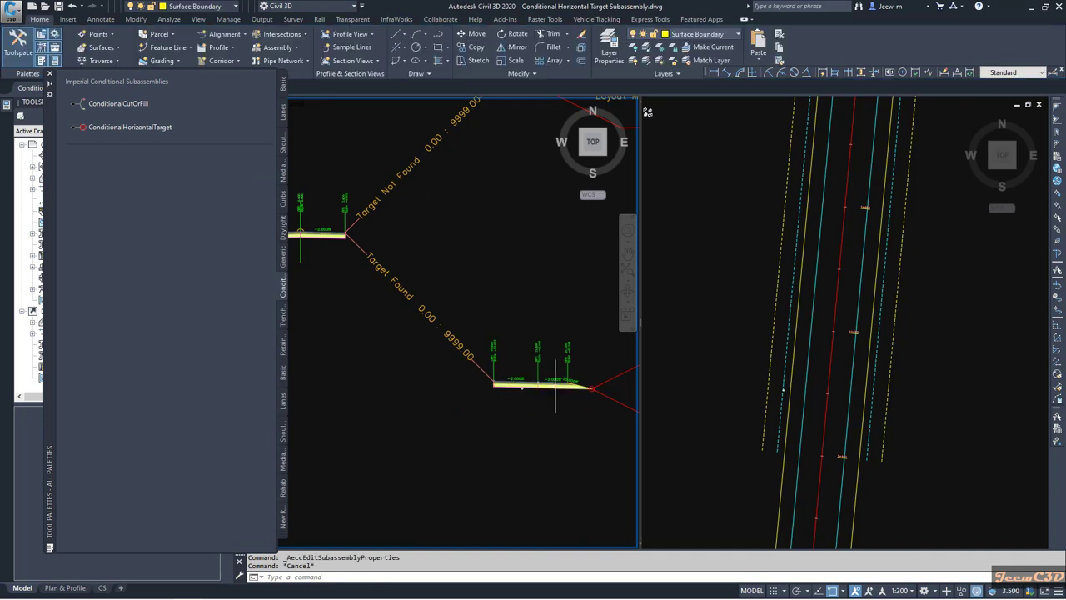
# Step: Rename the shoulder on the right Target Found branch as "Shoulder R2" in its subassembly properties
pyautogui.click(566, 384)
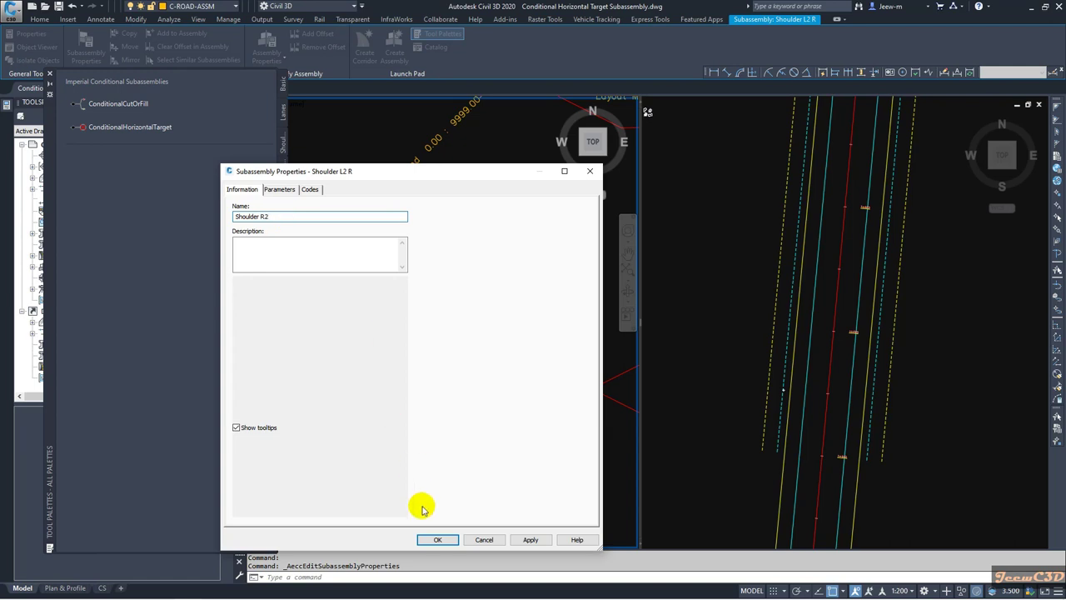
pyautogui.click(437, 539)
pyautogui.scroll(-5, 514, 278)
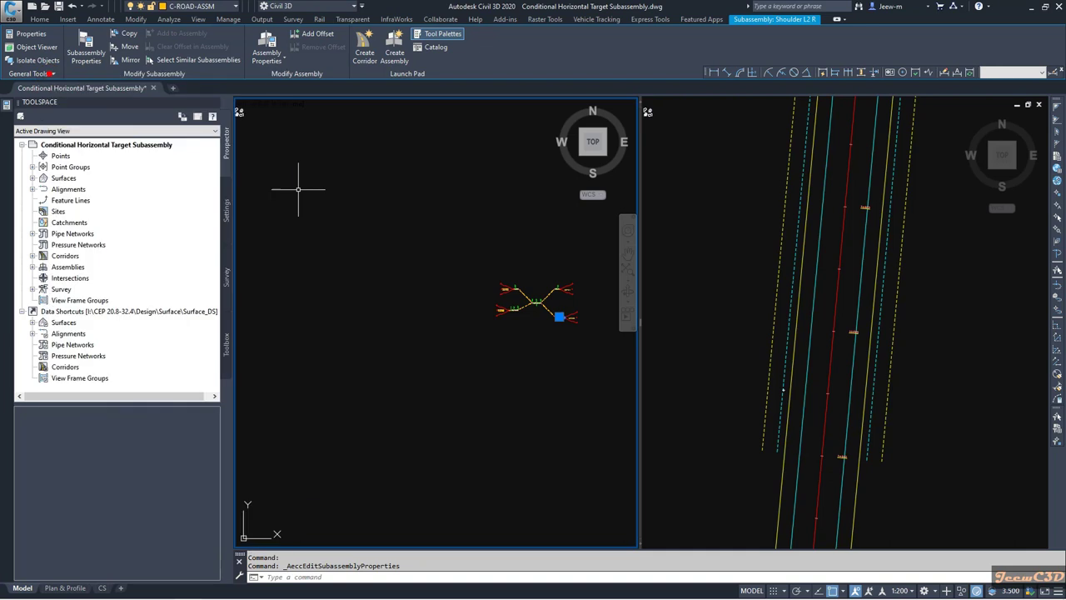
pyautogui.press('Escape')
# Step: Locate the road's widened stretch in plan and open the corridor properties of Sample Corridor
pyautogui.scroll(-1, 488, 335)
pyautogui.scroll(-8, 483, 325)
pyautogui.moveTo(433, 333); pyautogui.dragTo(416, 361, button='middle')
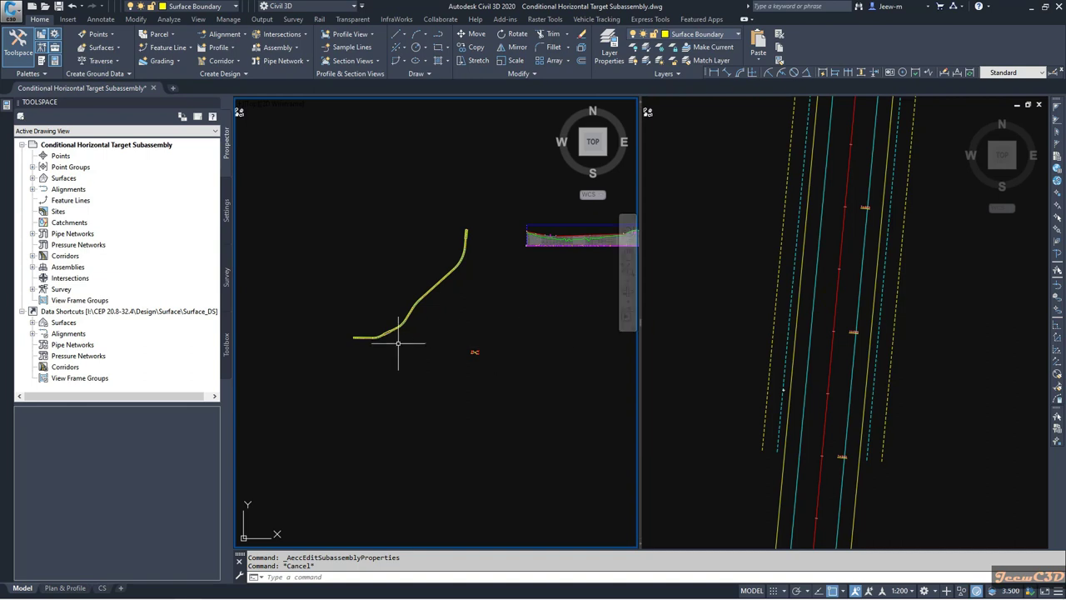
pyautogui.scroll(5, 379, 341)
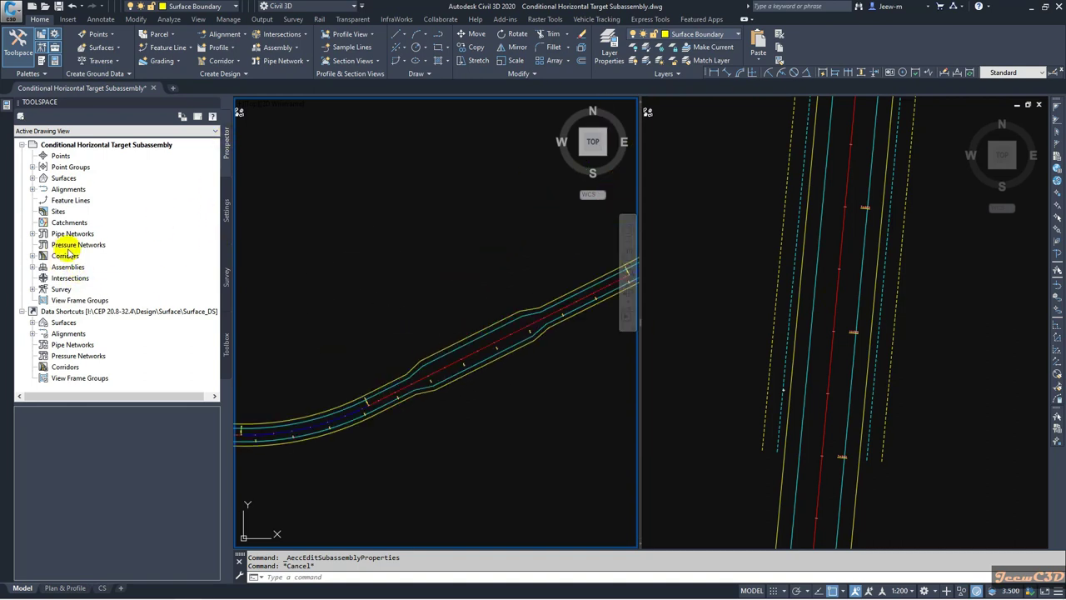
pyautogui.click(31, 255)
pyautogui.click(85, 268)
pyautogui.rightClick(85, 269)
pyautogui.click(124, 273)
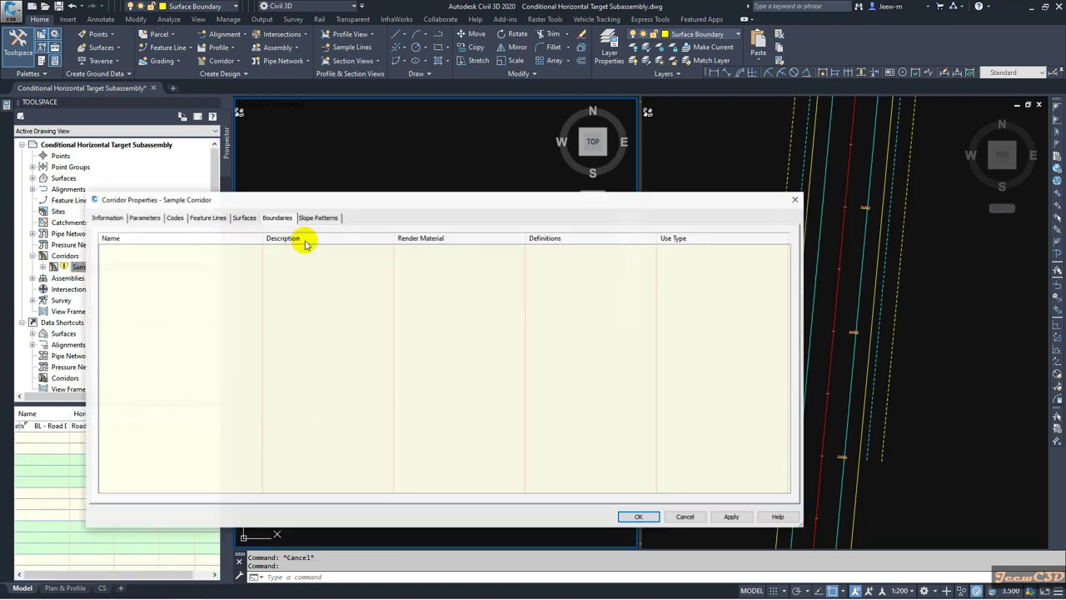
# Step: Enable the Road DCL baseline with its region and set all surface targets of Sample Corridor to EG
pyautogui.click(145, 218)
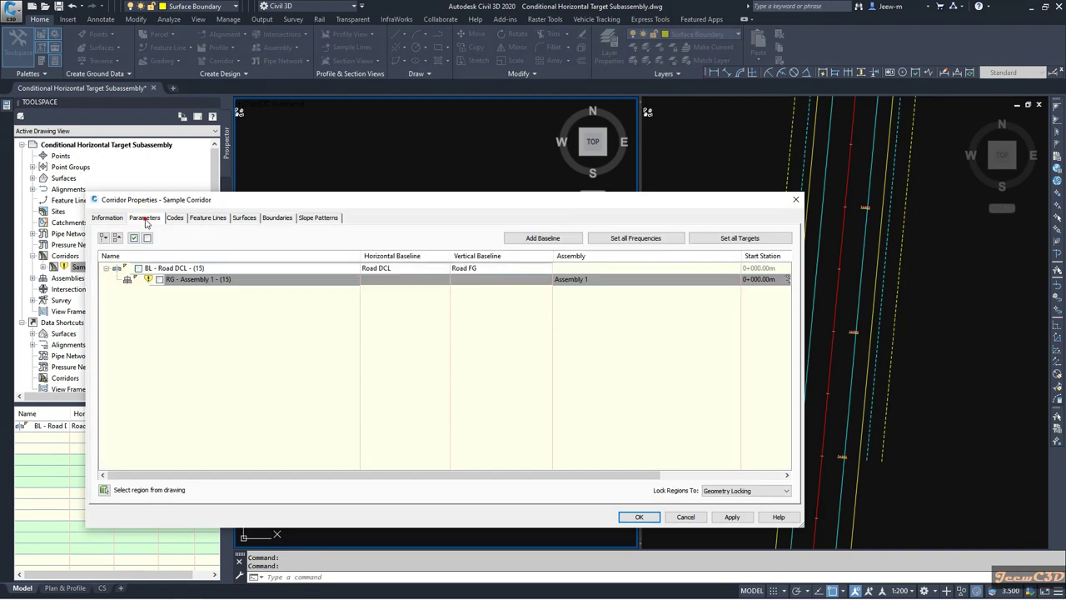
pyautogui.moveTo(458, 209); pyautogui.dragTo(388, 198)
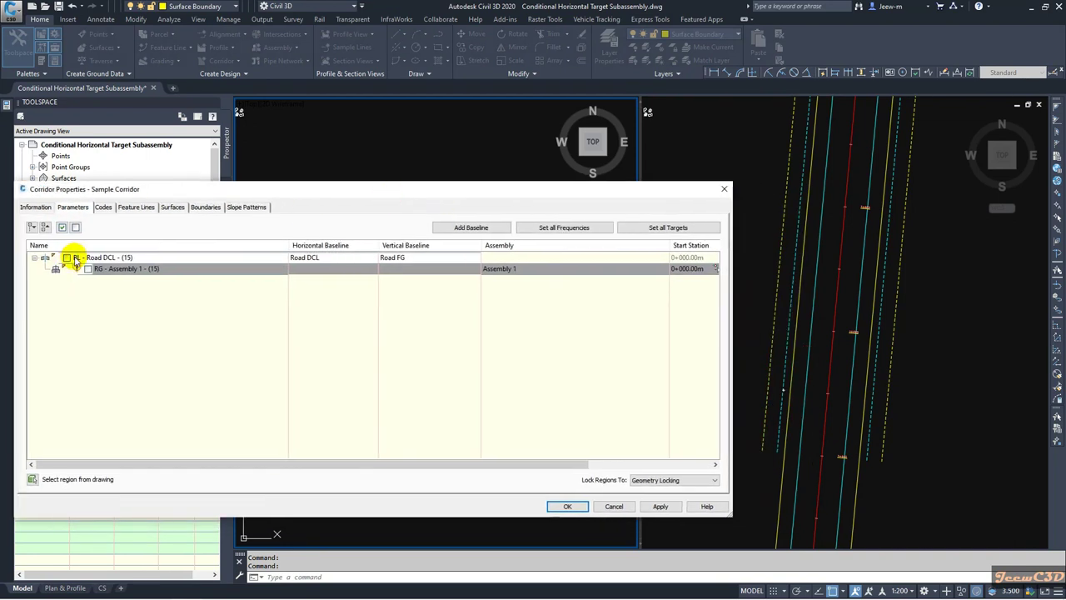
pyautogui.click(67, 258)
pyautogui.click(67, 259)
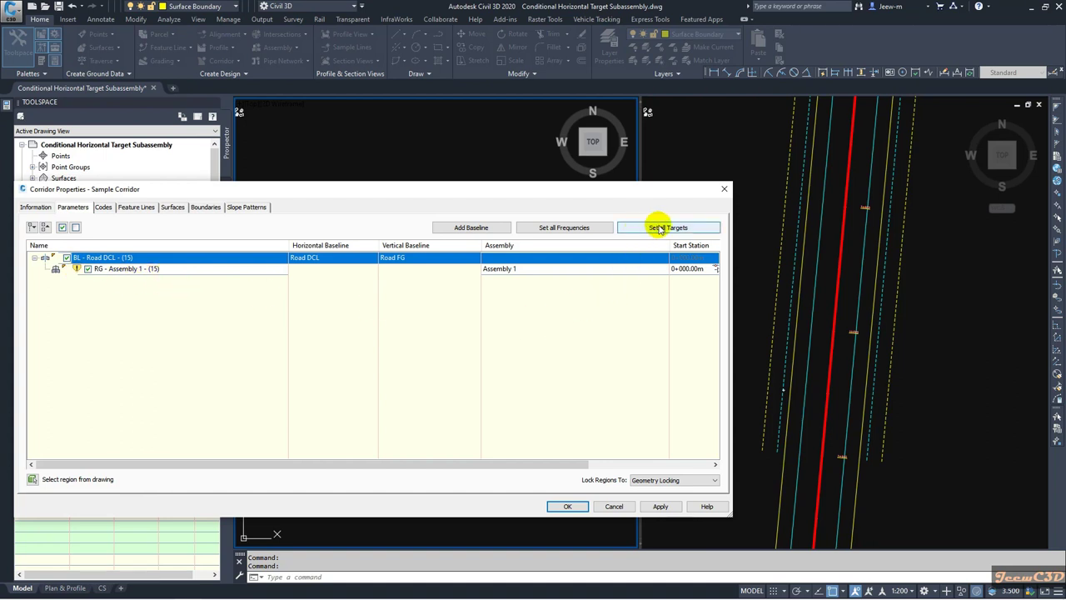
pyautogui.click(658, 228)
pyautogui.moveTo(537, 137); pyautogui.dragTo(455, 132)
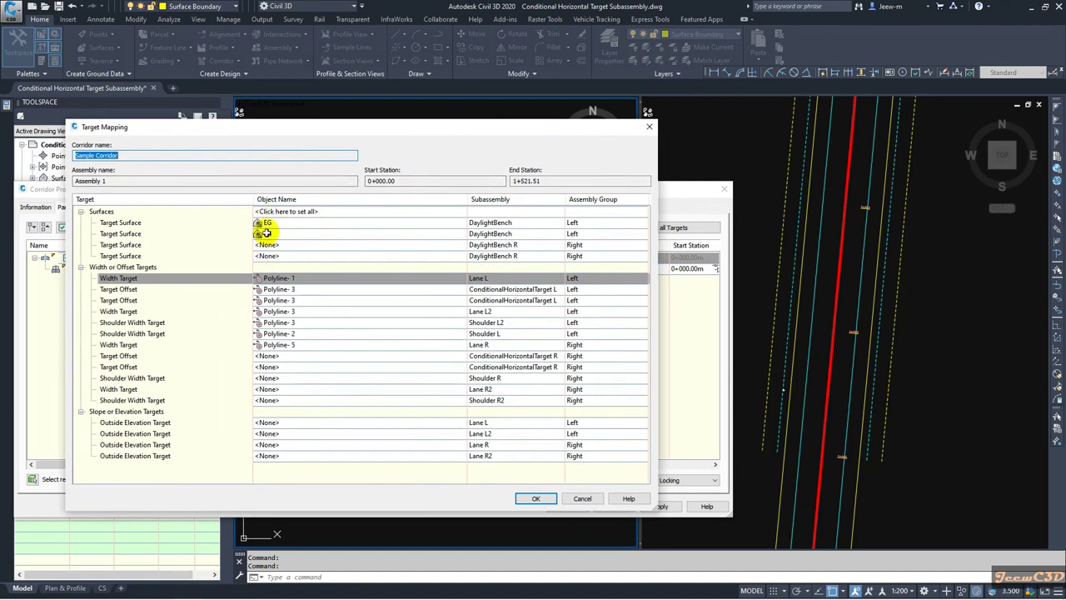
pyautogui.click(286, 210)
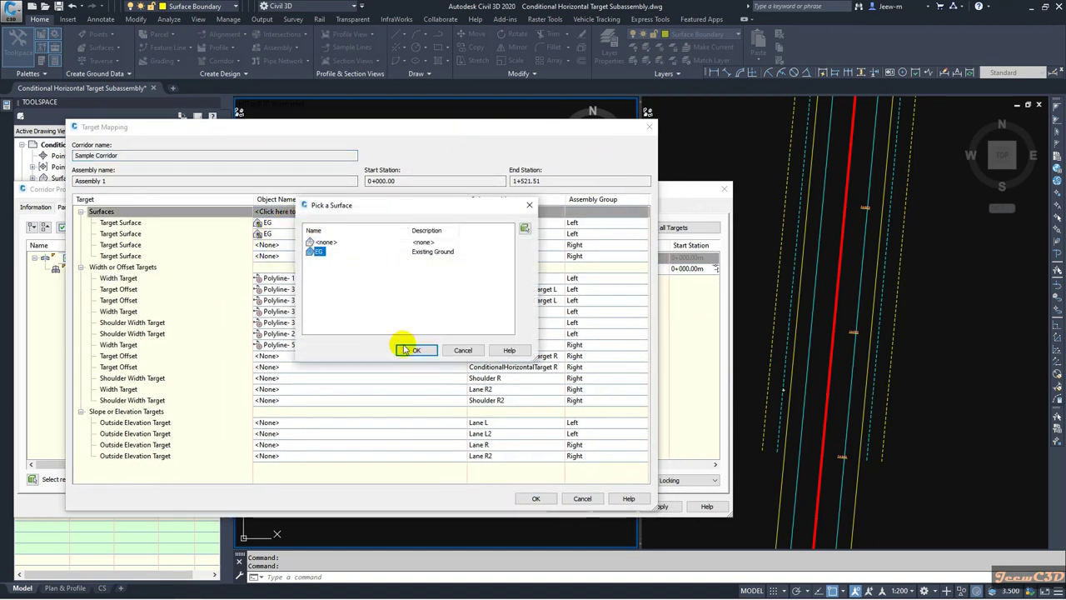
pyautogui.click(401, 348)
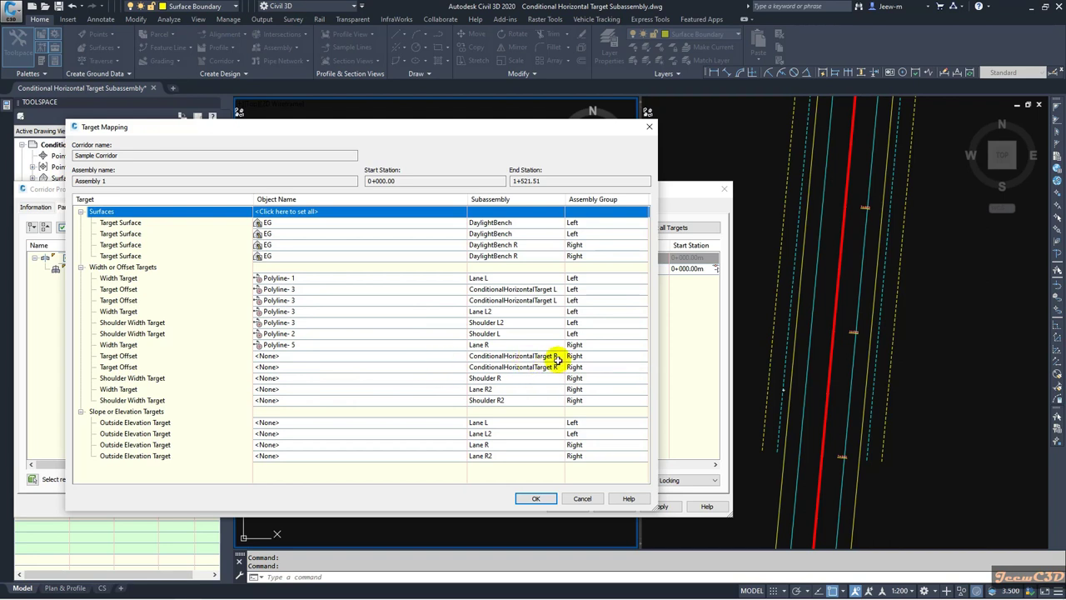
# Step: Set the first target offset of ConditionalHorizontalTarget R to the cyan dashed polyline on the road's right side
pyautogui.click(278, 357)
pyautogui.click(275, 273)
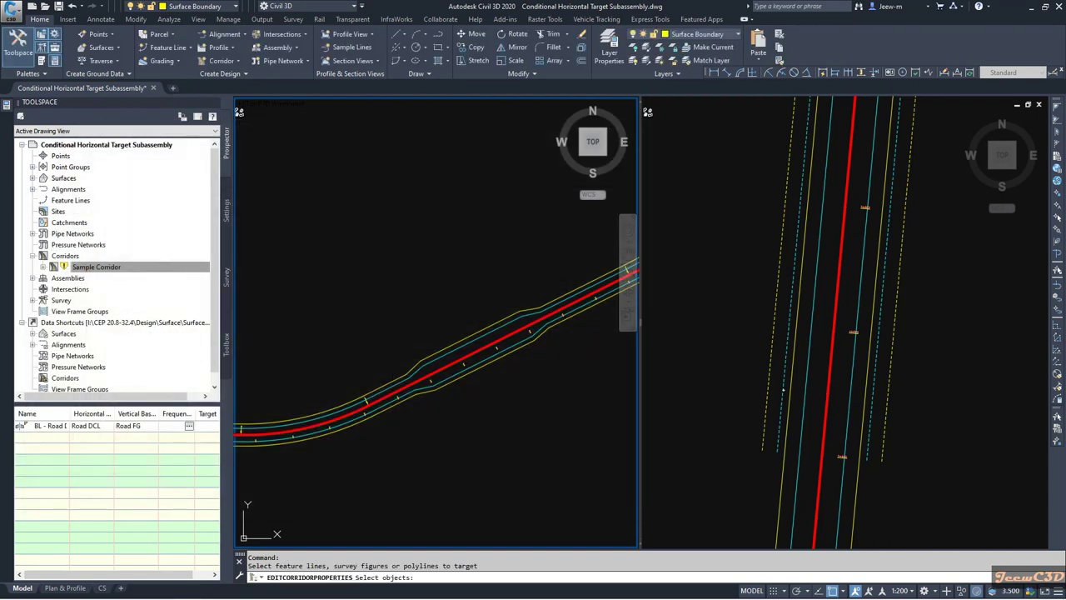
pyautogui.click(870, 416)
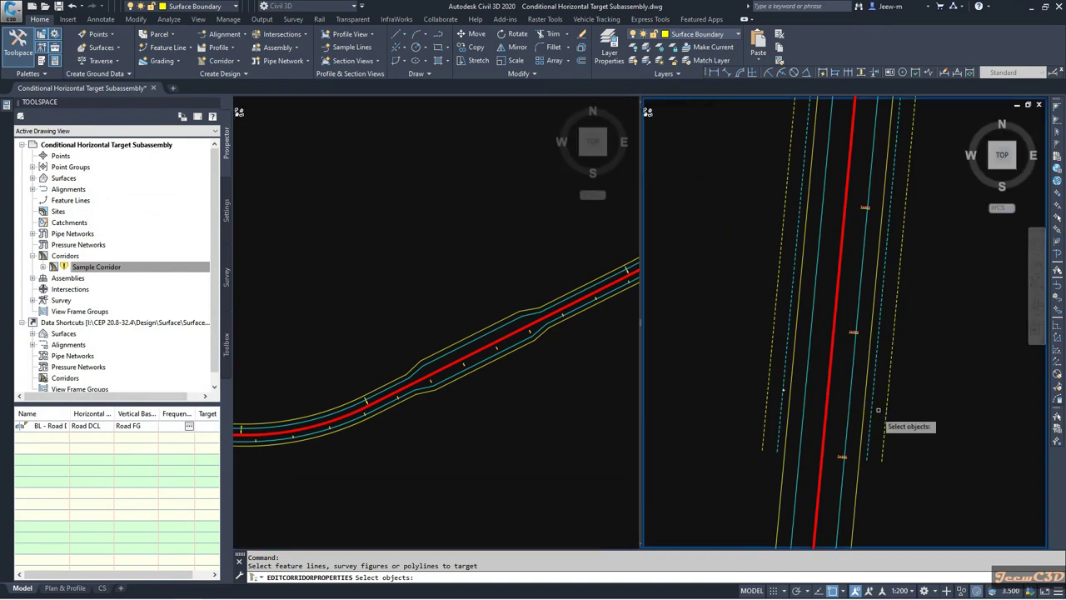
pyautogui.scroll(3, 870, 417)
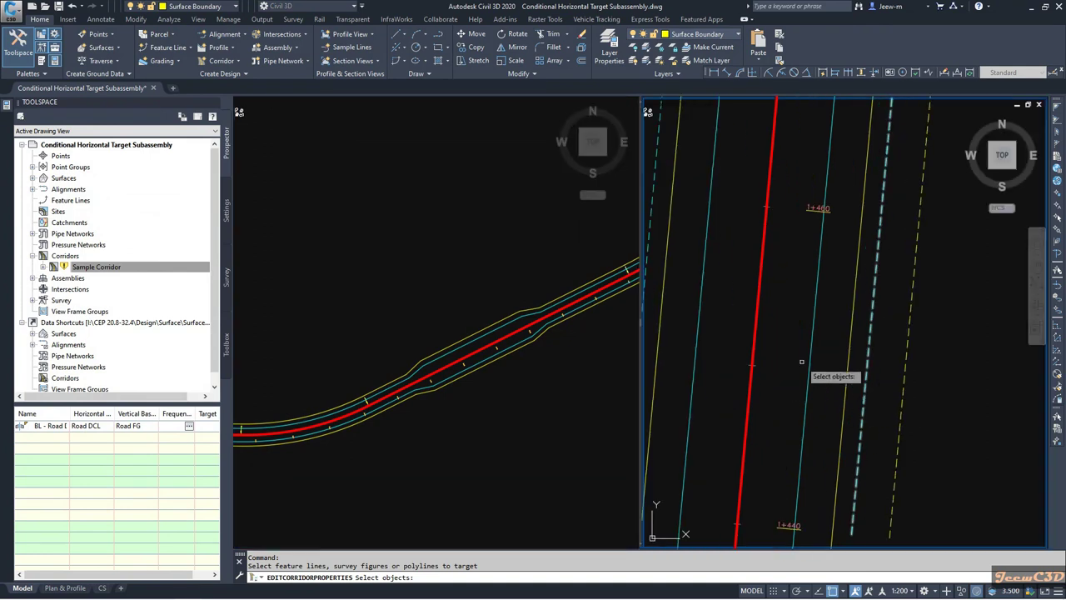
pyautogui.click(865, 385)
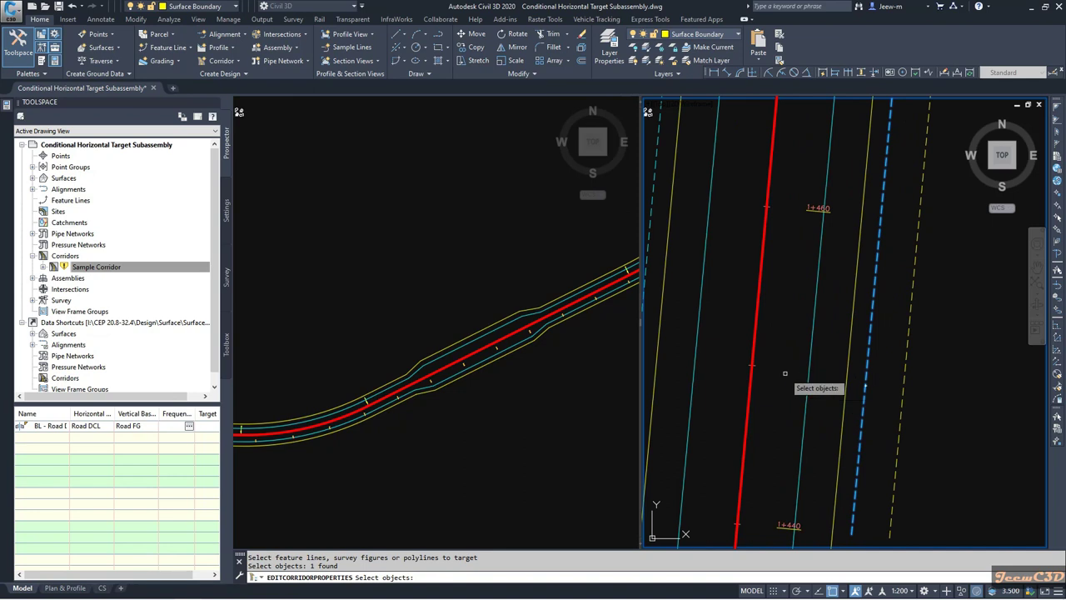
pyautogui.press('Return')
pyautogui.click(275, 487)
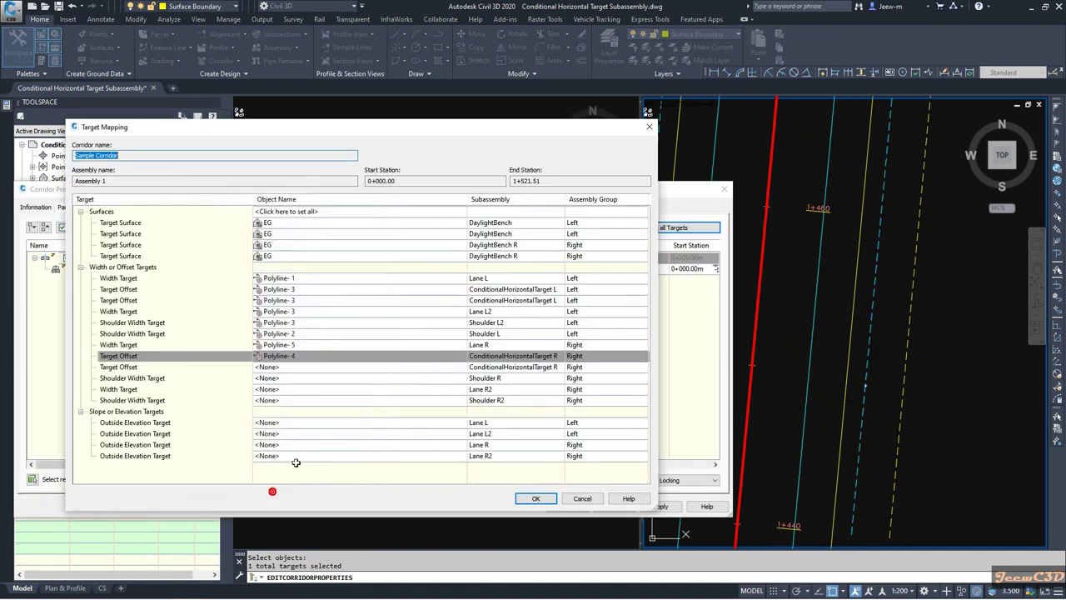
# Step: Set the second target offset of ConditionalHorizontalTarget R to the same cyan dashed polyline
pyautogui.click(440, 371)
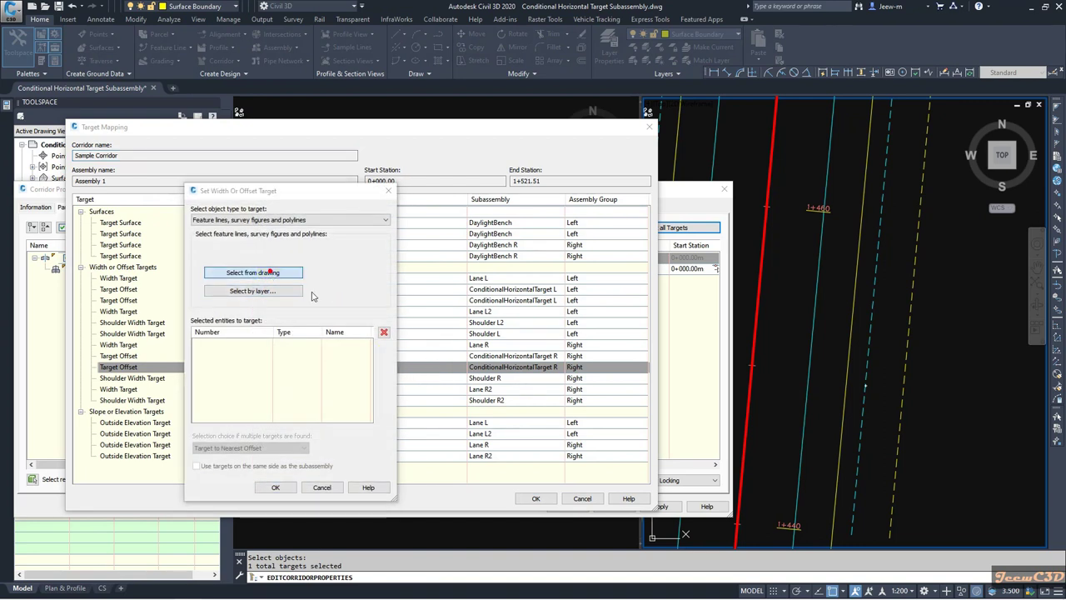
pyautogui.click(272, 271)
pyautogui.click(866, 384)
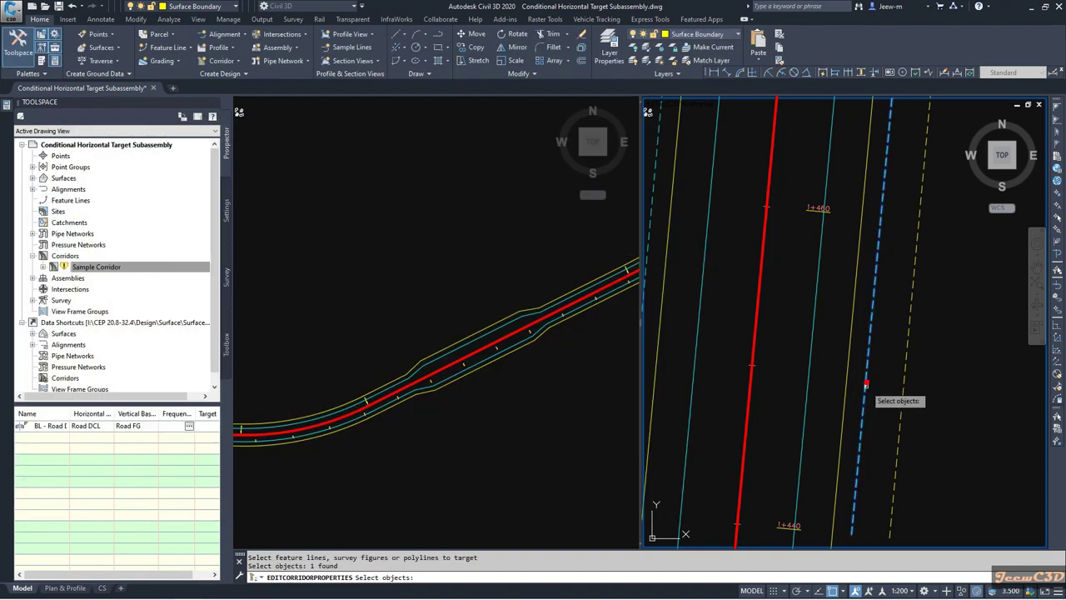
pyautogui.press('Return')
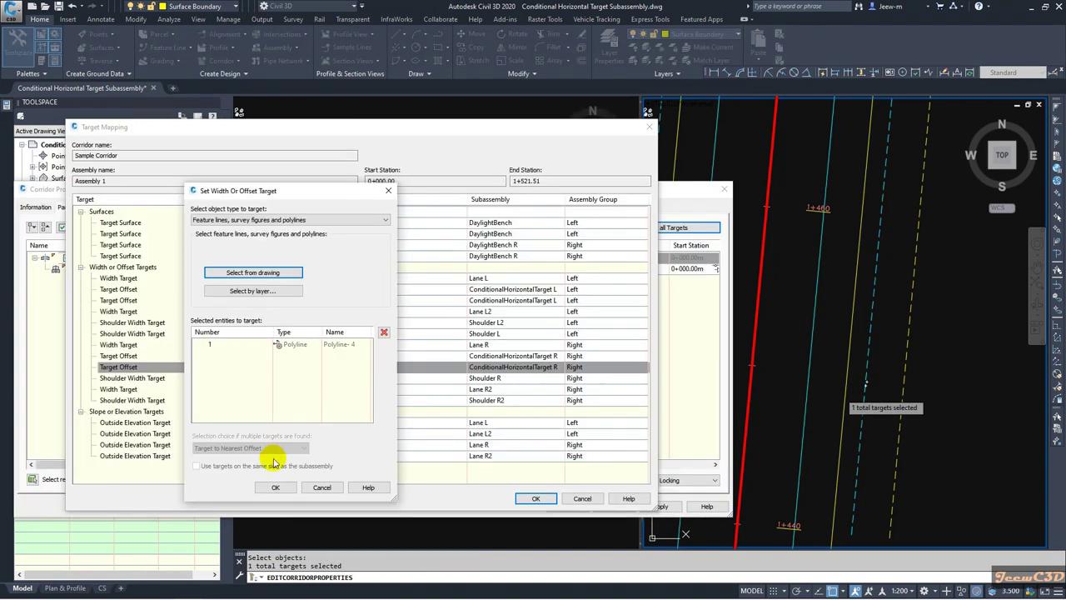
pyautogui.click(275, 487)
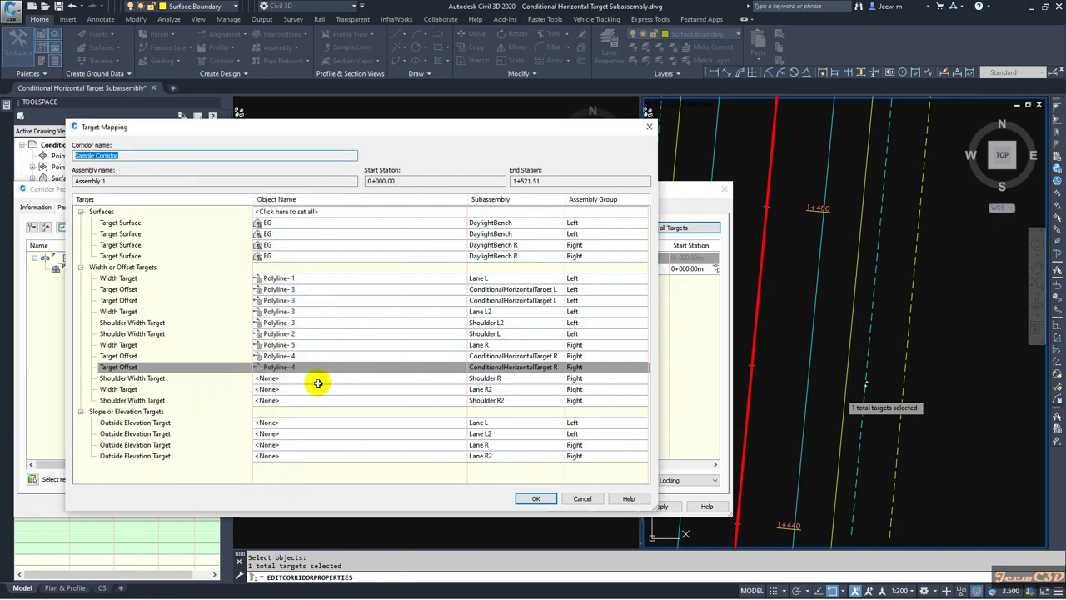
# Step: Set the width target of Shoulder R to the solid yellow polyline on the road's right side
pyautogui.click(265, 377)
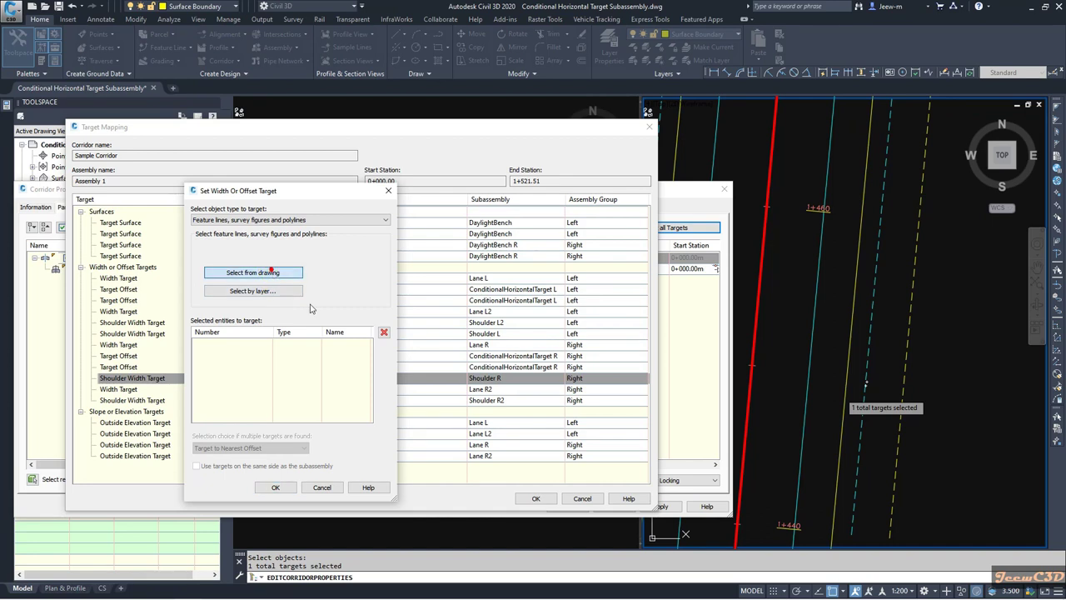
pyautogui.click(274, 274)
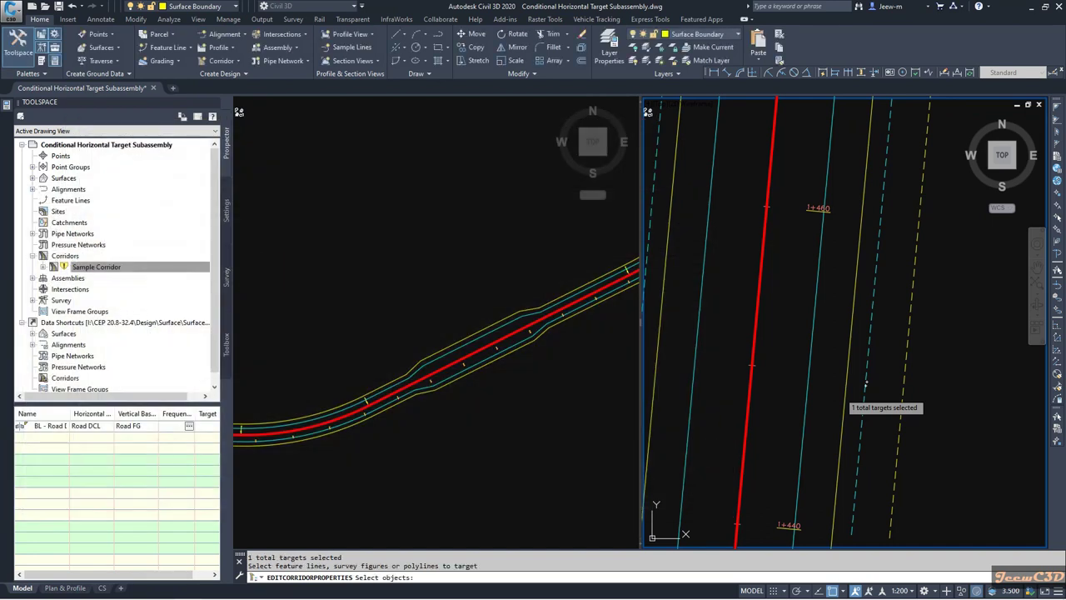
pyautogui.click(847, 373)
pyautogui.press('Return')
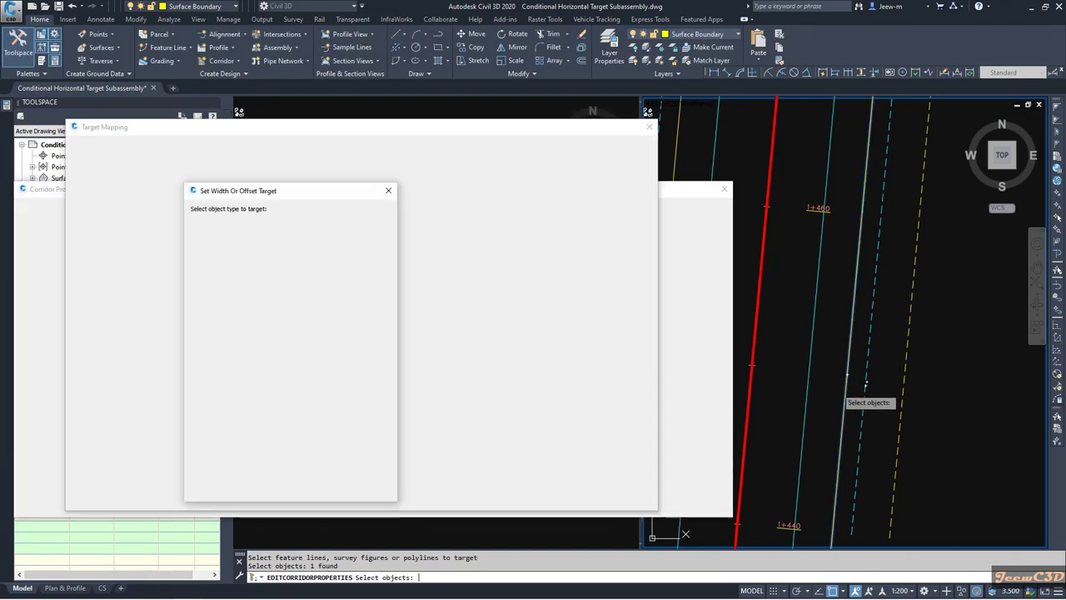
pyautogui.click(274, 488)
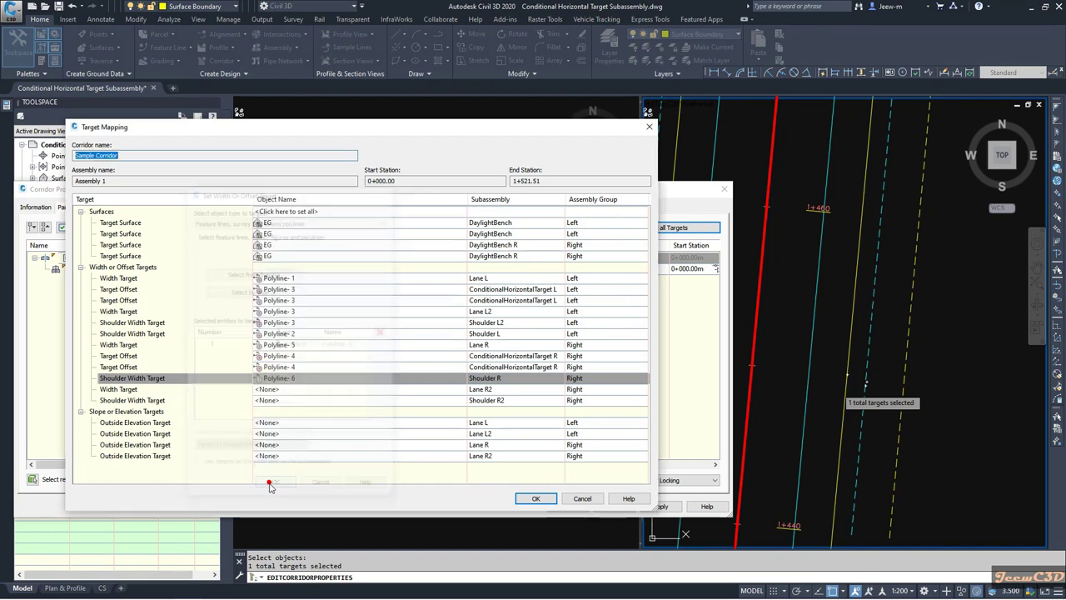
# Step: Set the width target of Lane R2 to the cyan dashed polyline on the road's right side
pyautogui.click(377, 389)
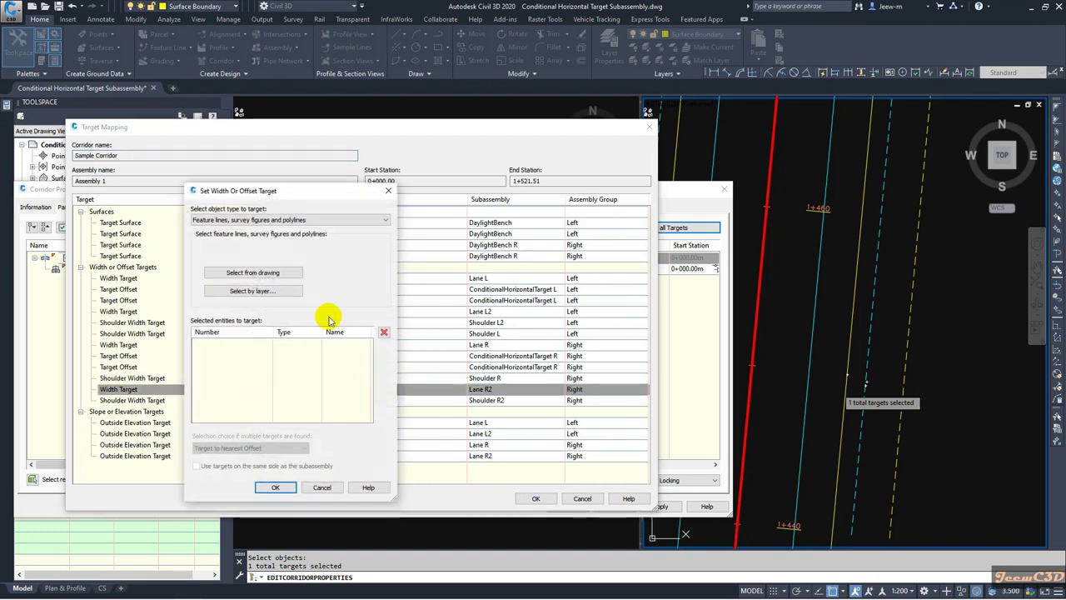
pyautogui.click(269, 276)
pyautogui.click(868, 344)
pyautogui.press('Return')
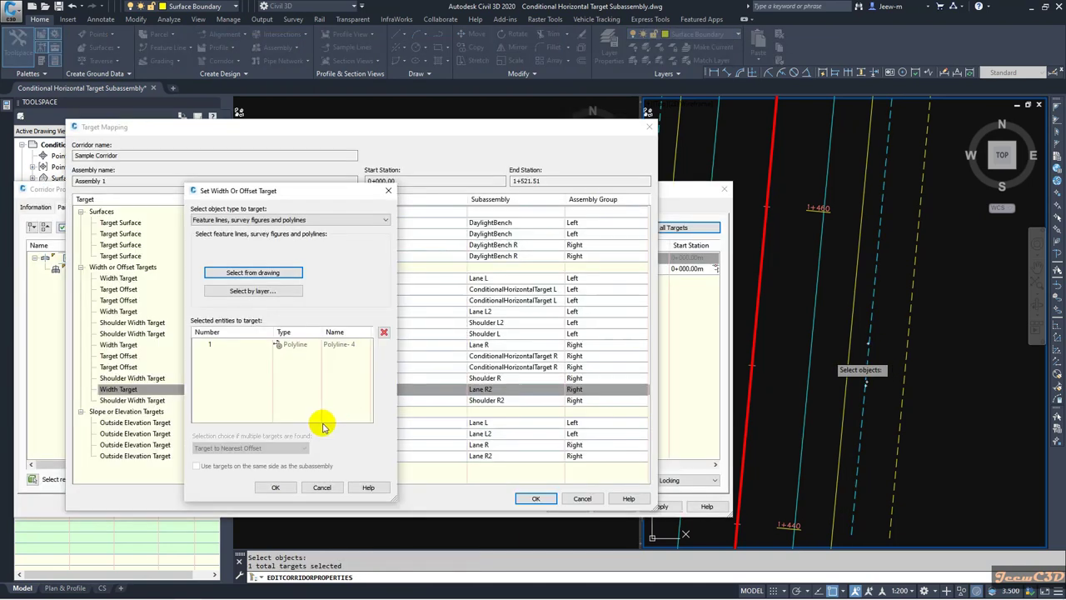
pyautogui.click(279, 487)
# Step: Set the width target of Shoulder R2 to the yellow dashed polyline on the road's right side
pyautogui.click(274, 400)
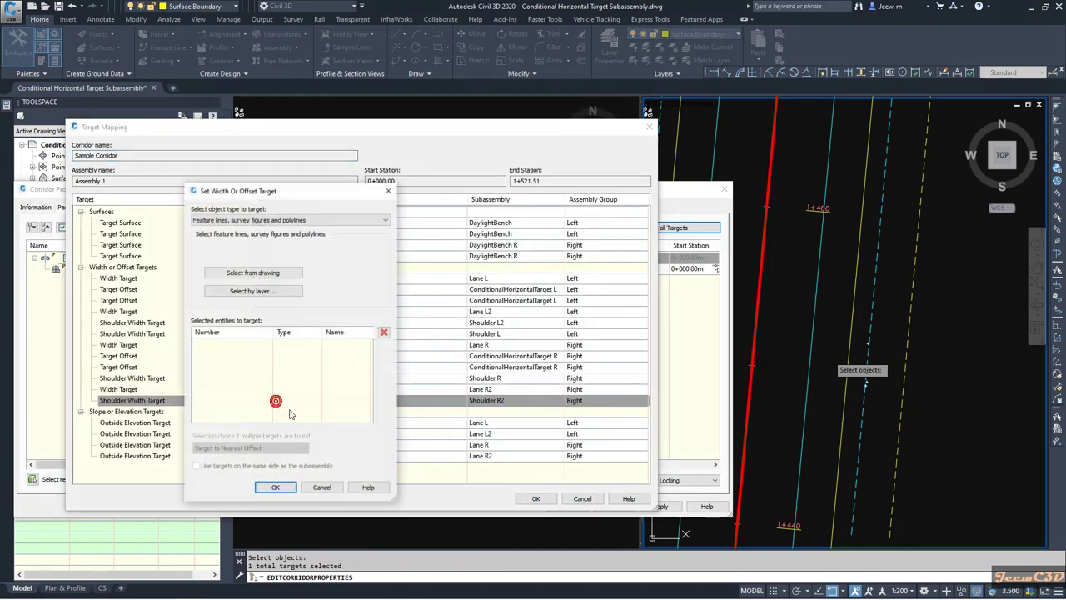
pyautogui.click(253, 272)
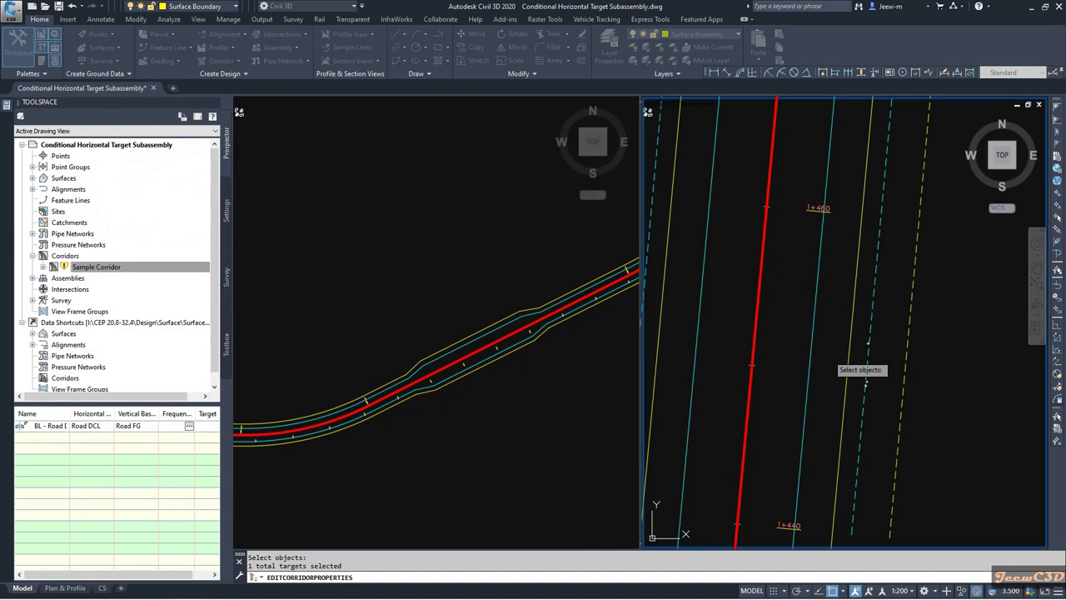
pyautogui.click(904, 392)
pyautogui.press('Return')
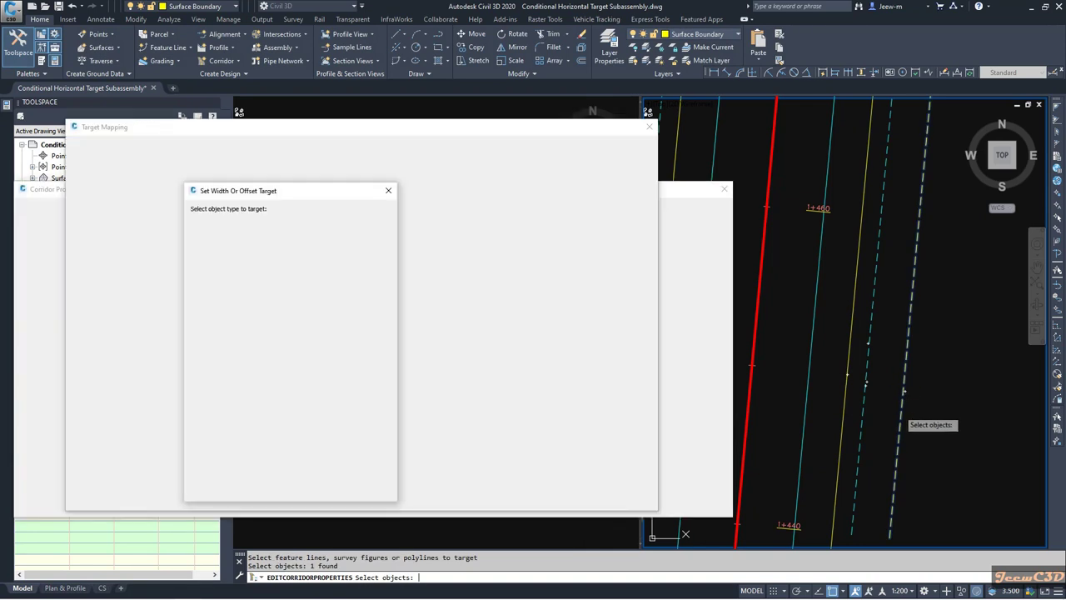
pyautogui.click(279, 487)
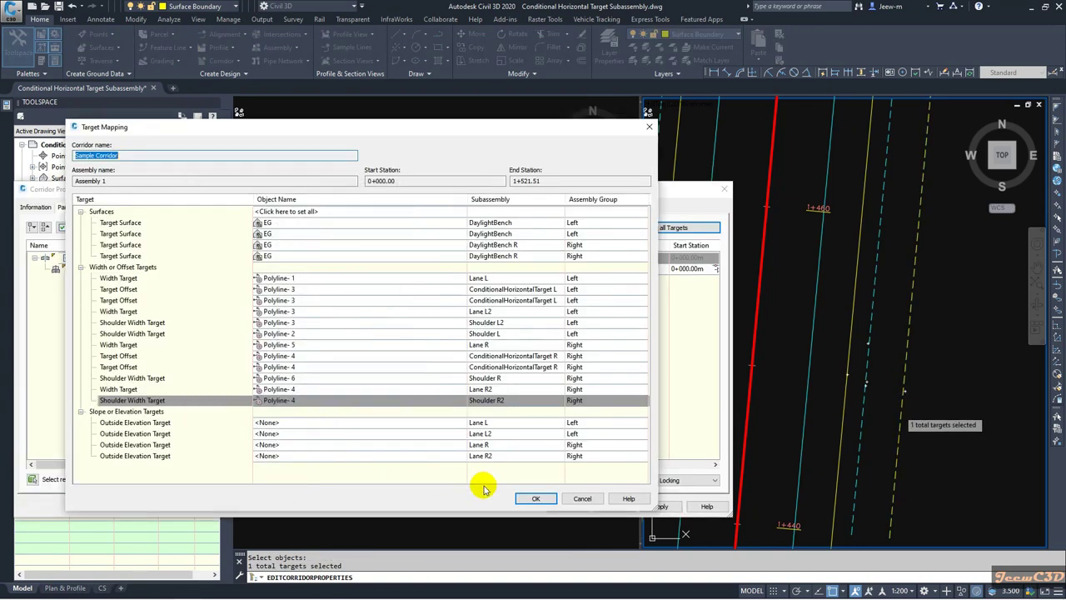
# Step: Accept the target mapping and corridor properties, and rebuild Sample Corridor
pyautogui.click(535, 500)
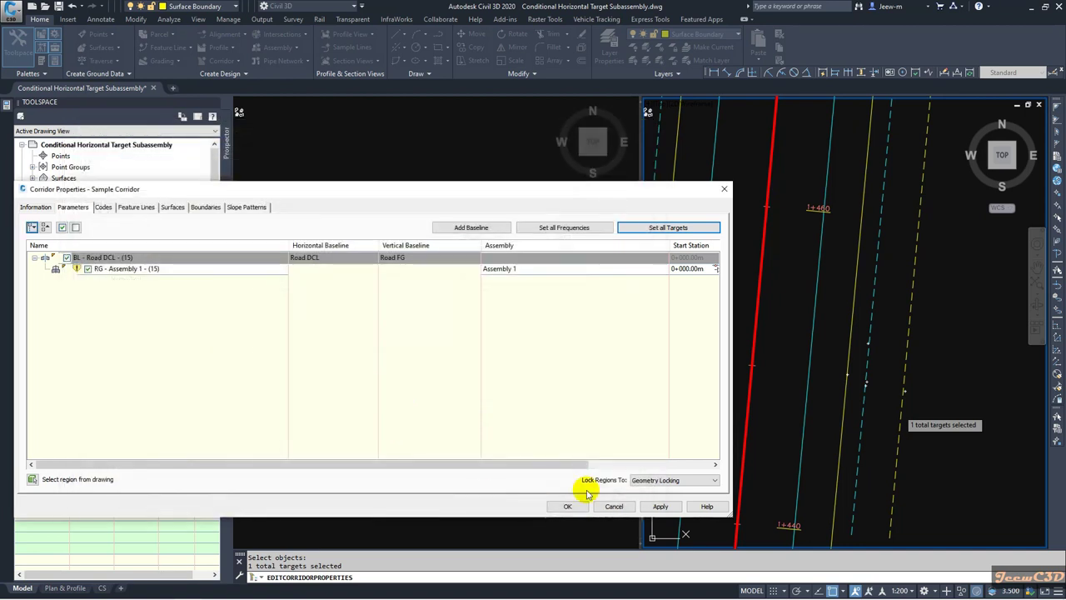
pyautogui.click(566, 508)
pyautogui.click(440, 273)
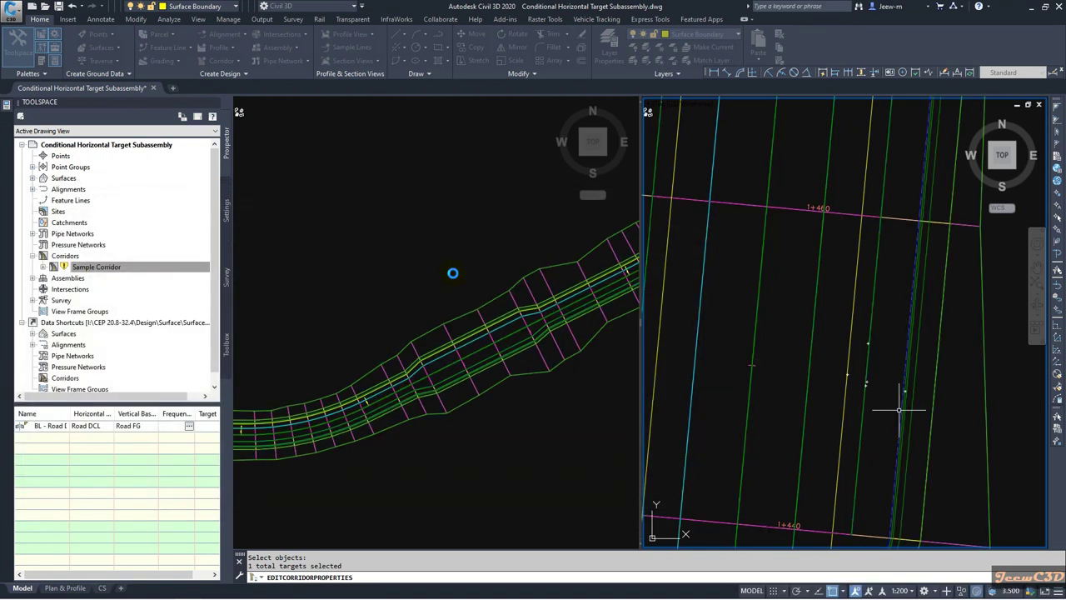
# Step: Examine in plan how the rebuilt corridor's lane and shoulder edges follow the targets at the widening taper
pyautogui.scroll(-5, 751, 337)
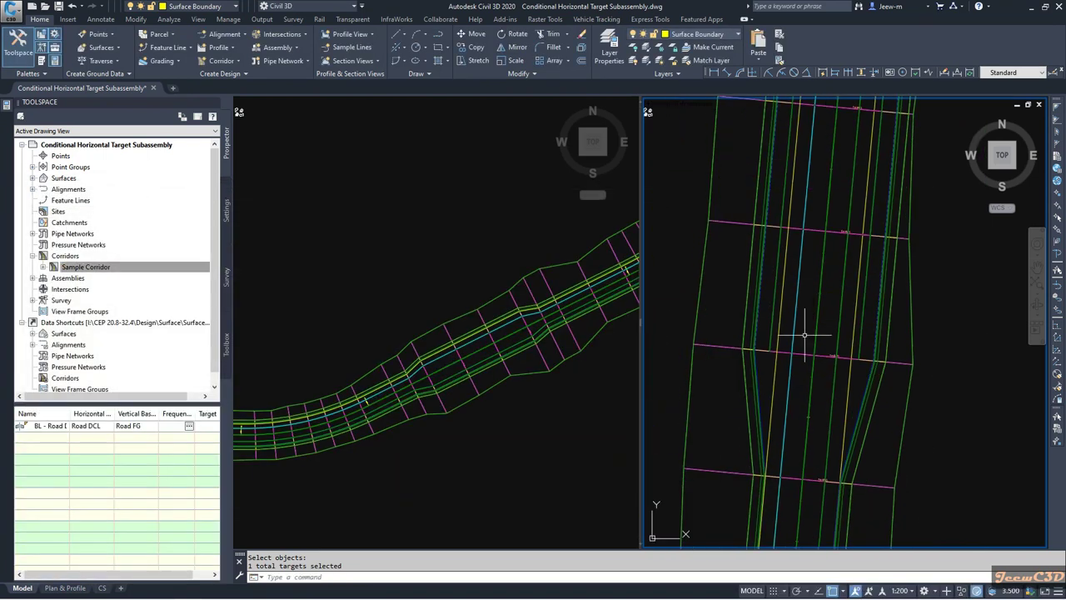
pyautogui.press('Escape')
pyautogui.scroll(2, 784, 334)
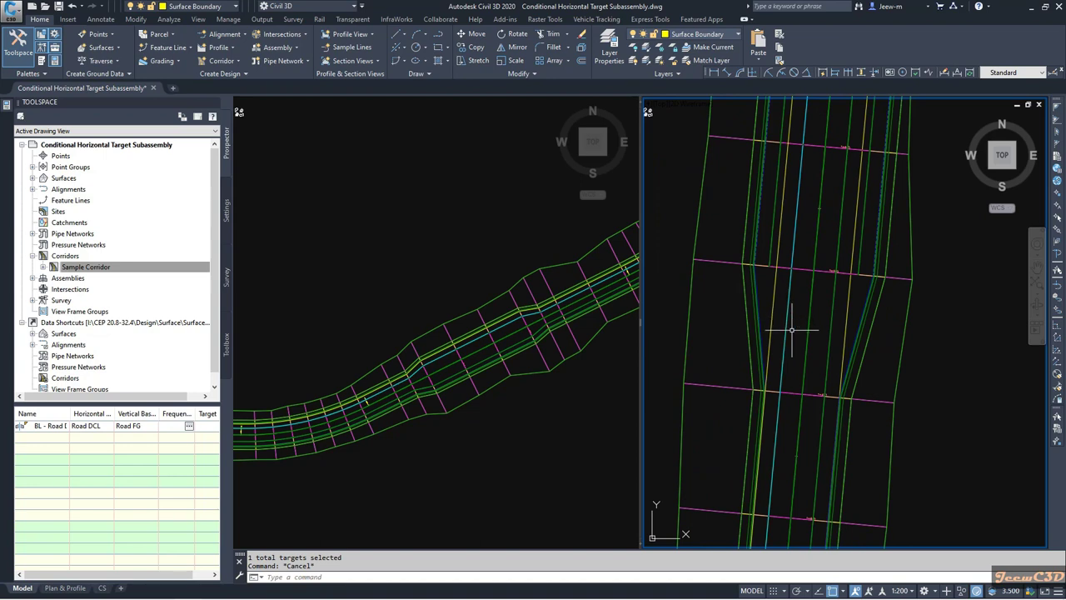
pyautogui.moveTo(760, 260); pyautogui.dragTo(761, 311, button='middle')
pyautogui.scroll(2, 760, 338)
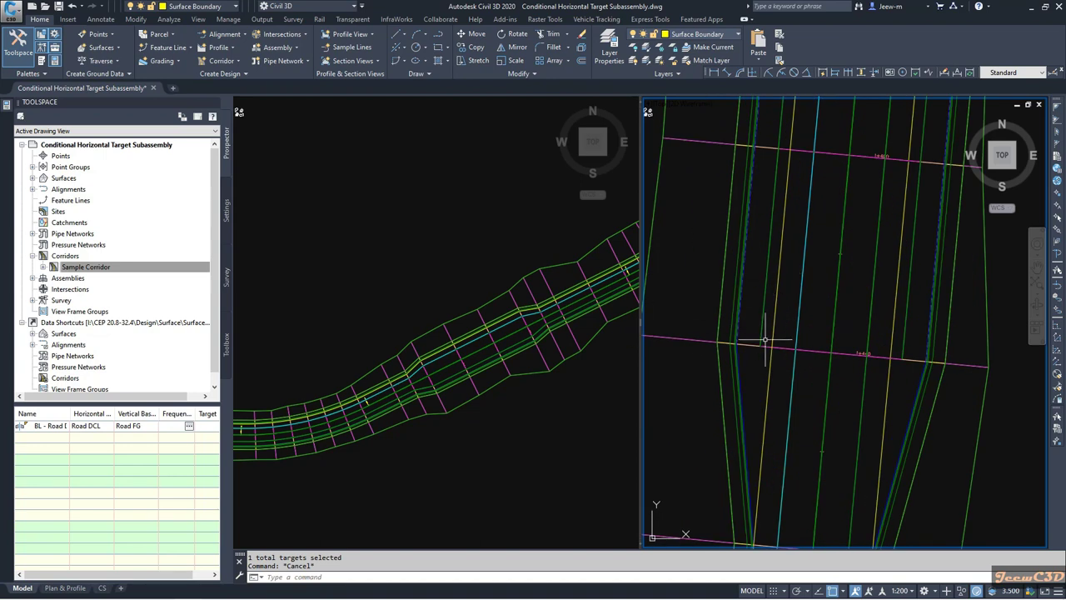
pyautogui.scroll(-2, 741, 340)
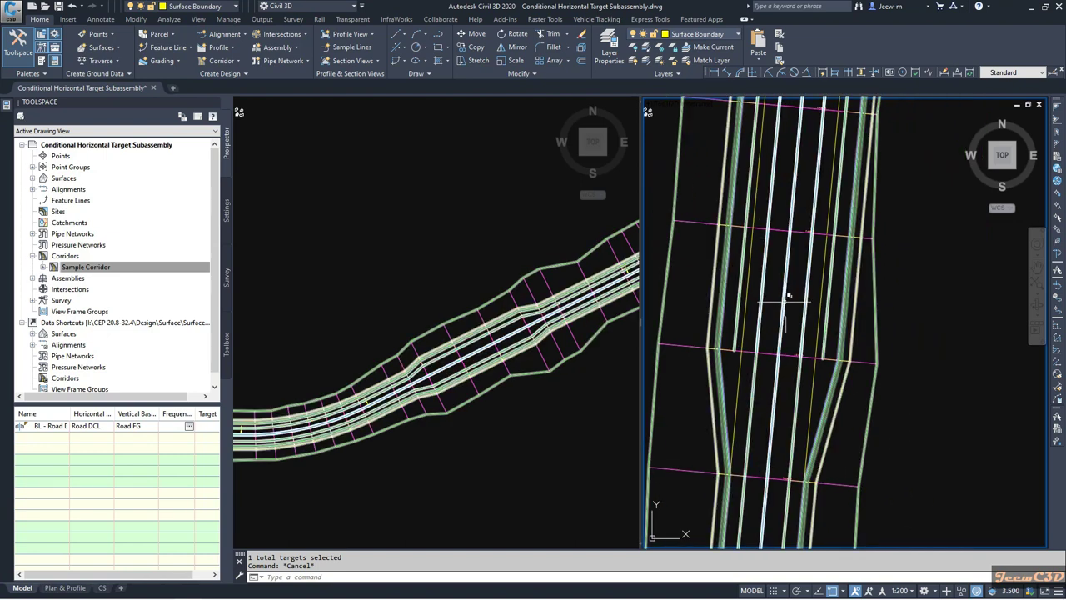
# Step: Open Sample Corridor in the Section Editor and examine its cross-section at station 1+460.00m
pyautogui.click(791, 239)
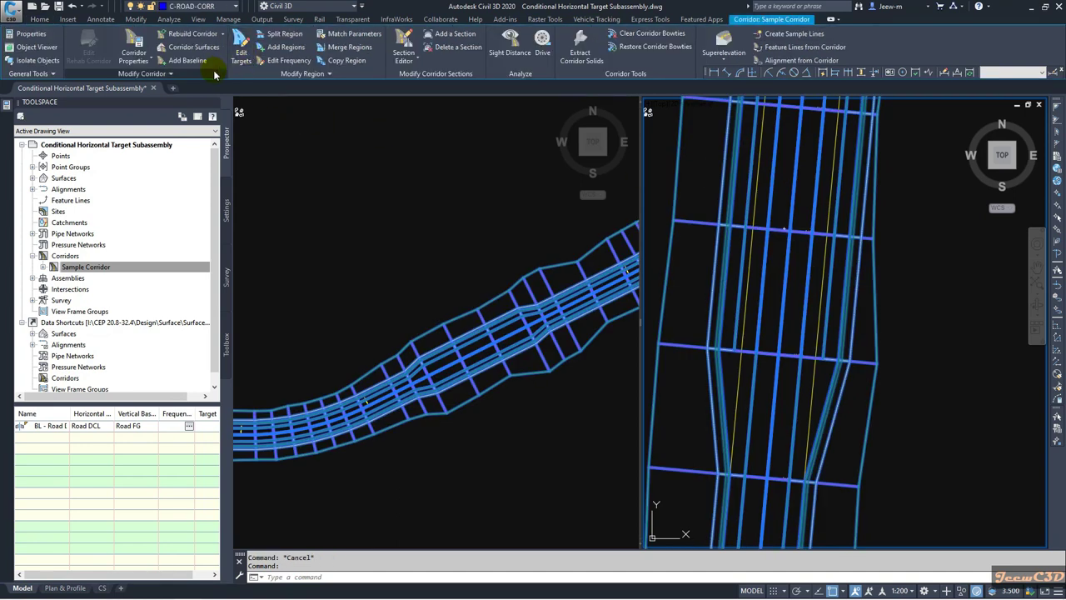
pyautogui.click(403, 54)
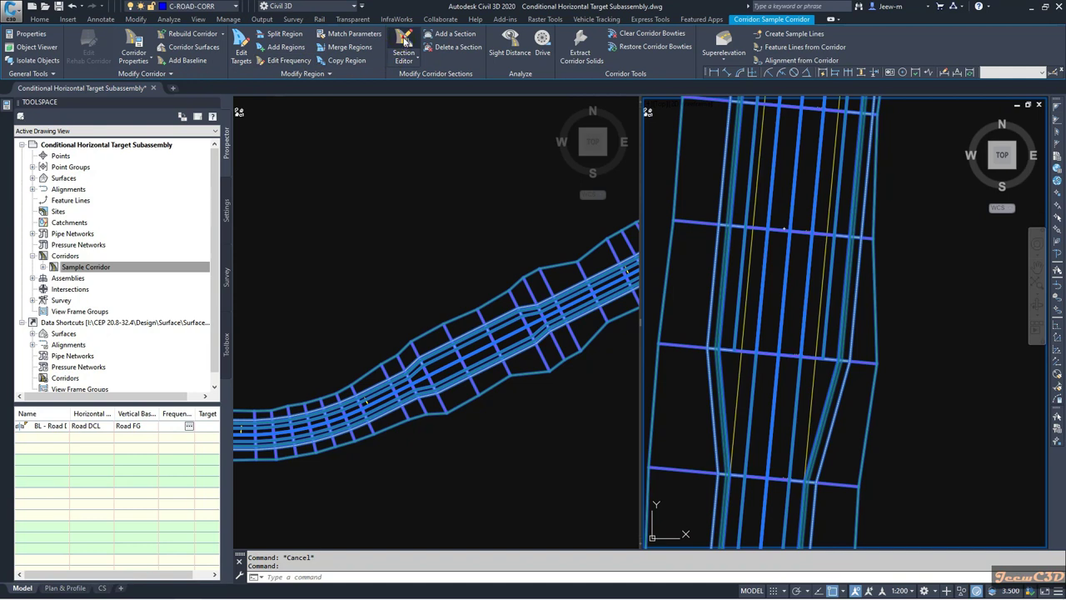
pyautogui.press('Escape')
pyautogui.scroll(4, 622, 292)
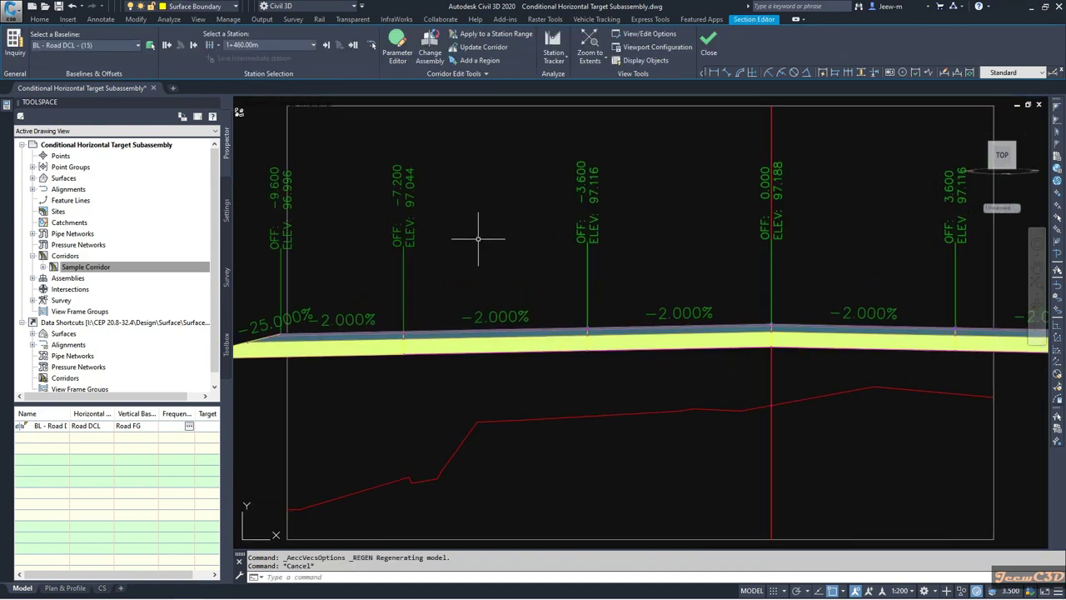
pyautogui.scroll(-2, 477, 249)
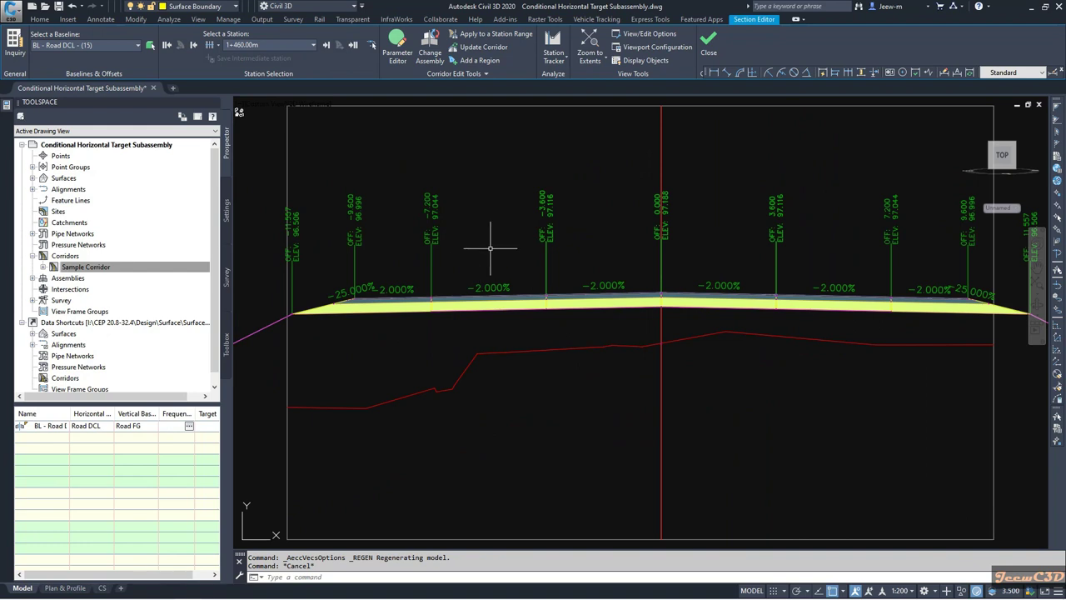
# Step: Step back through the cross-sections at stations 1+440.00m and 1+420.00m and examine their lanes and shoulders on both sides
pyautogui.click(194, 46)
pyautogui.scroll(6, 618, 275)
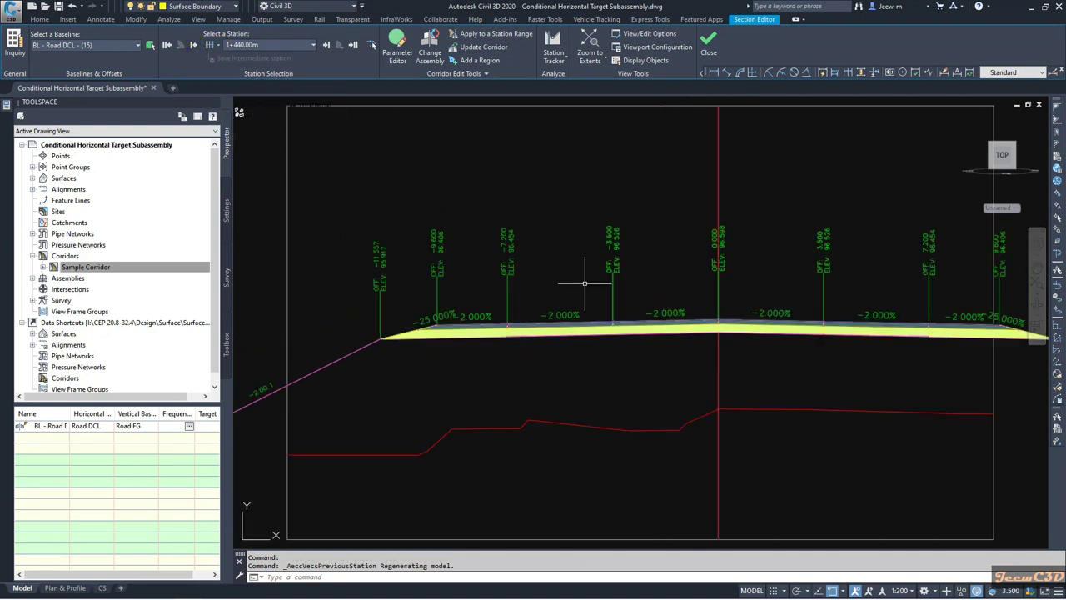
pyautogui.click(192, 46)
pyautogui.scroll(5, 635, 257)
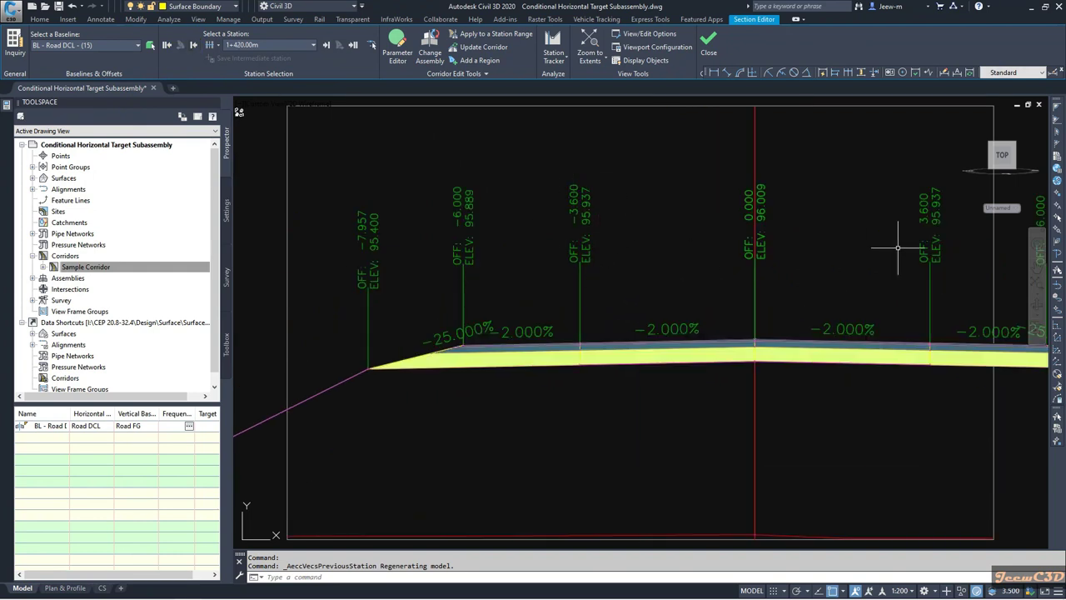
pyautogui.moveTo(860, 245); pyautogui.dragTo(806, 264, button='middle')
# Step: Return to station 1+440.00m and examine the extra lanes in its cross-section
pyautogui.click(326, 45)
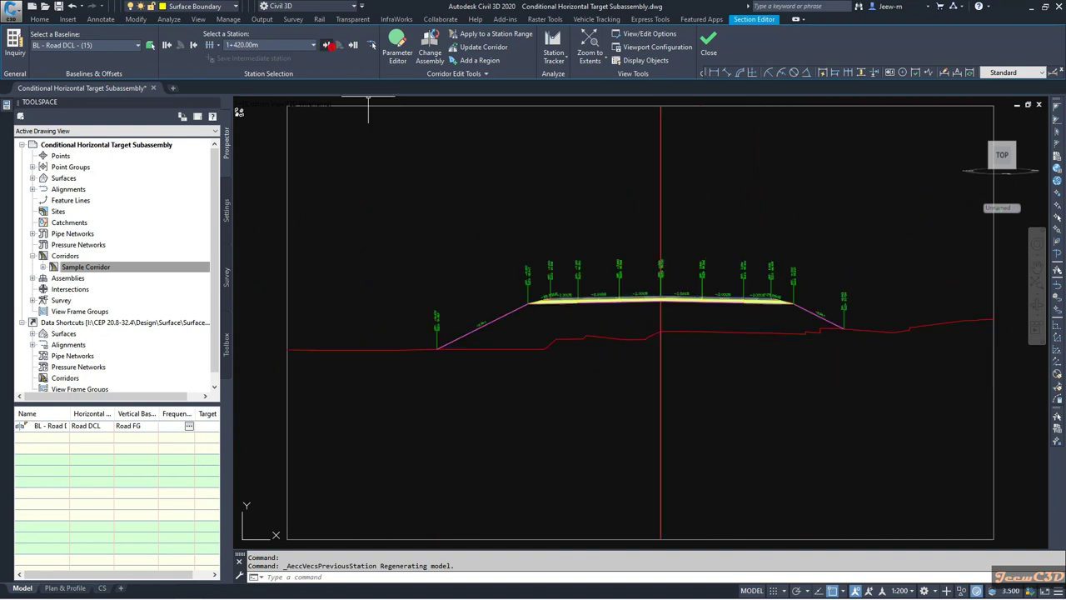
pyautogui.scroll(5, 644, 307)
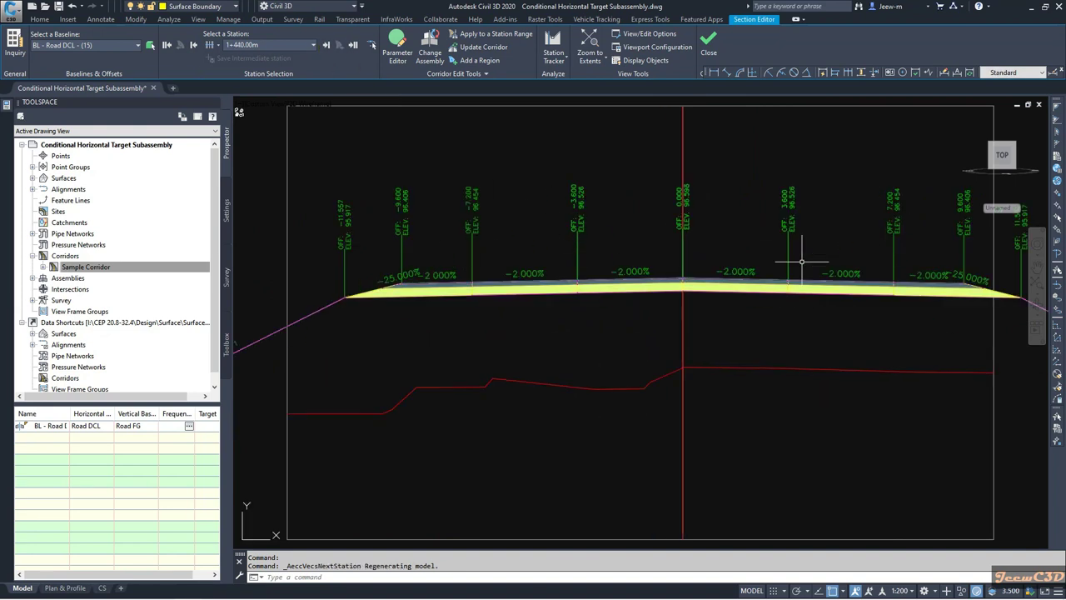
pyautogui.scroll(-2, 435, 220)
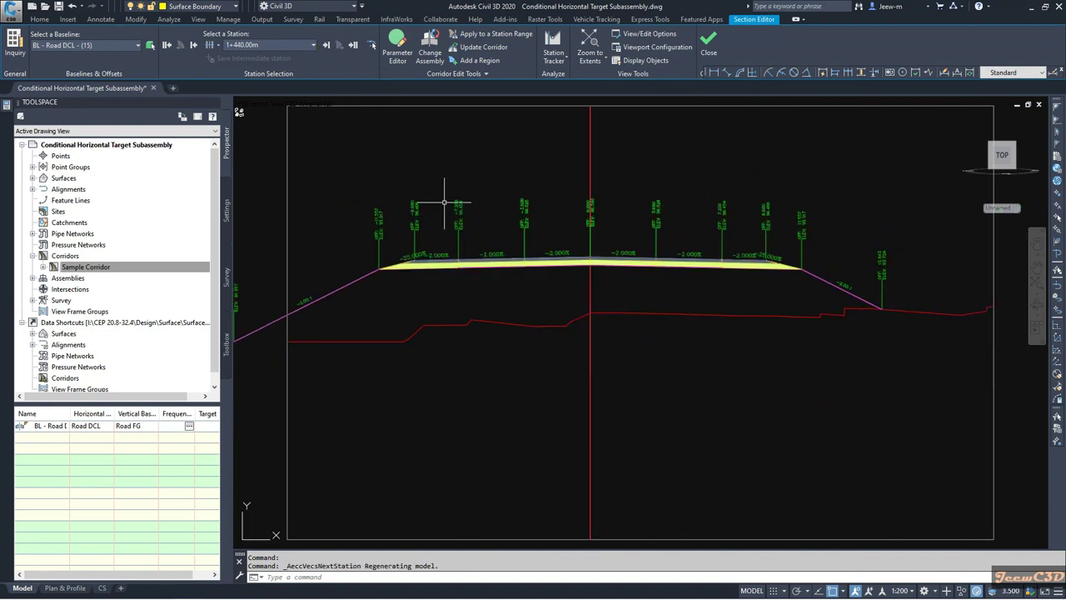